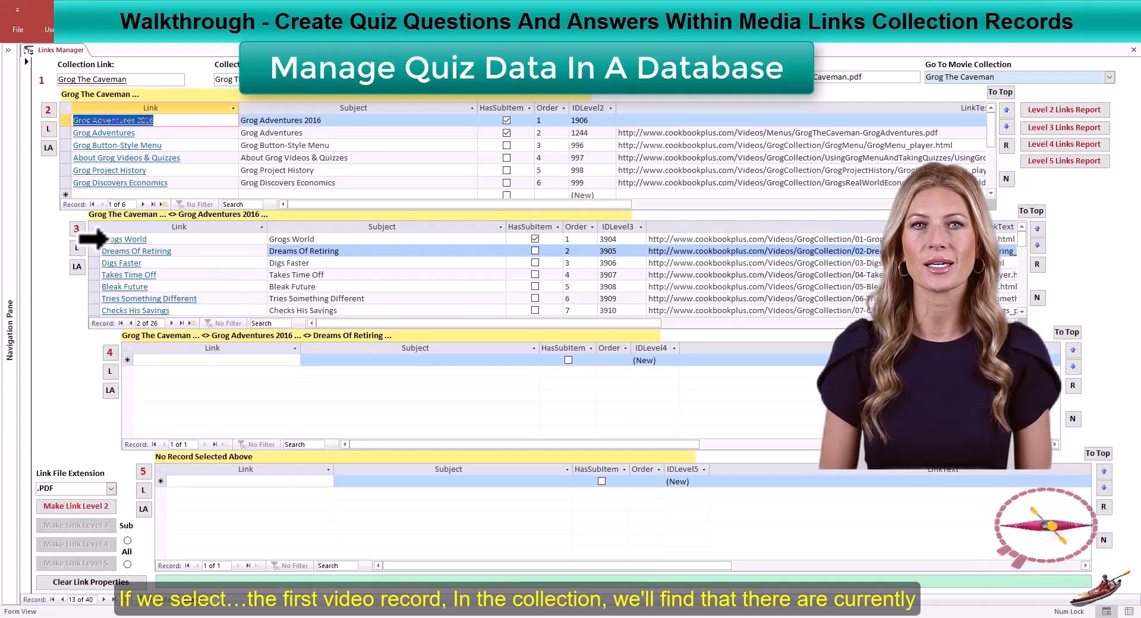
# Select the Grogs World video record and its "who is Grog" question to examine the level 4 questions and level 5 answers.
pyautogui.click(105, 239)
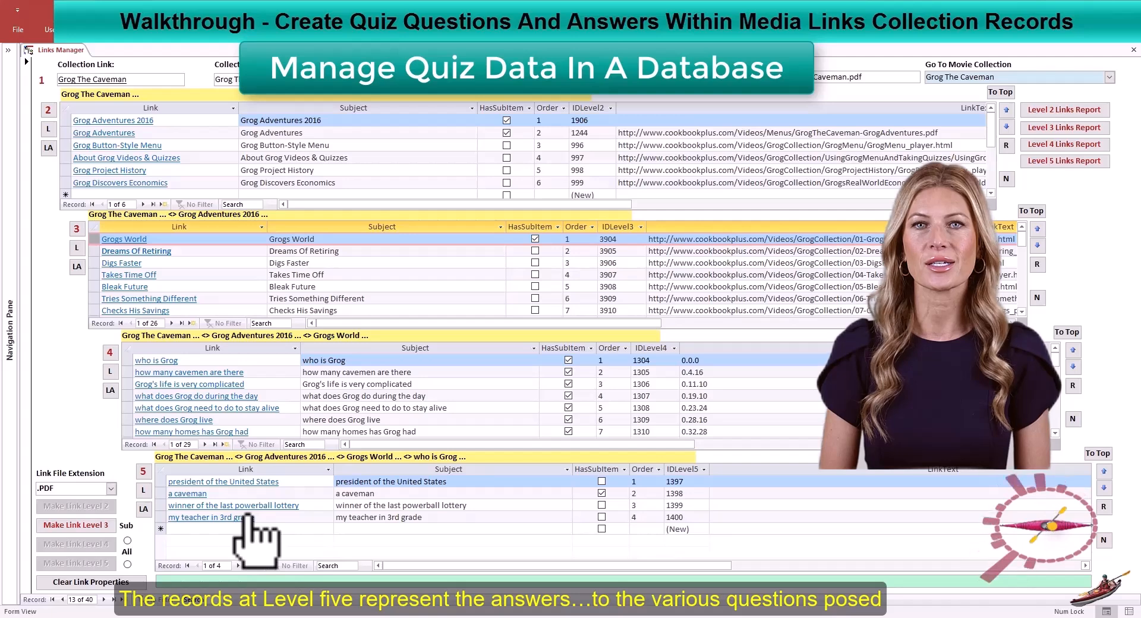
pyautogui.click(136, 359)
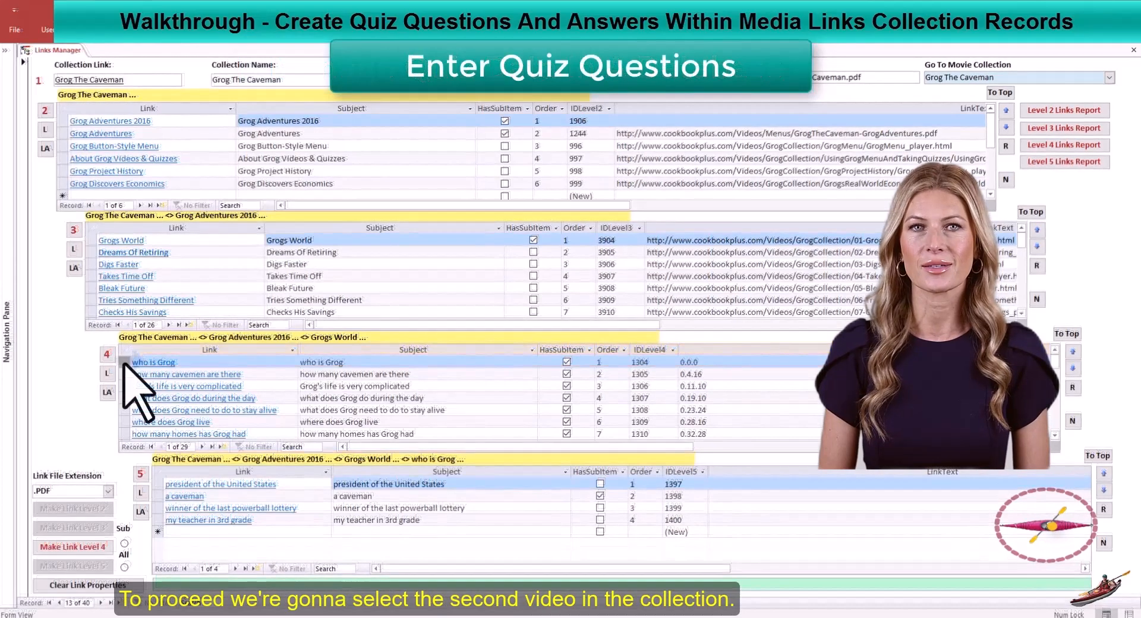
# Add the level 4 question "Grog has dreams" under the Dreams Of Retiring video record and save it.
pyautogui.click(93, 250)
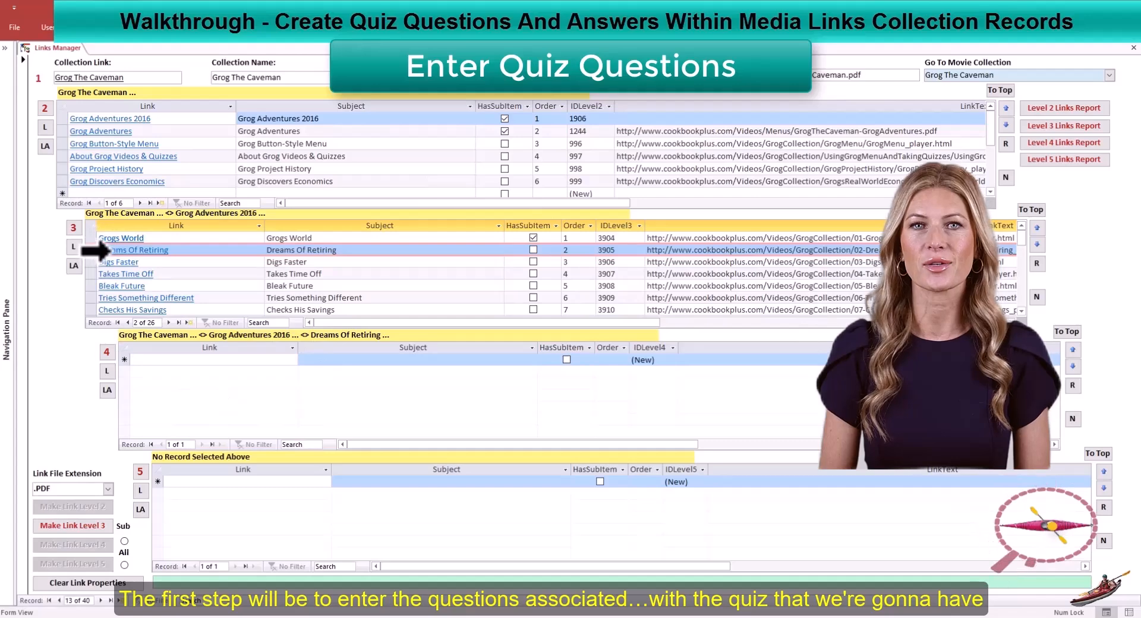
pyautogui.click(305, 359)
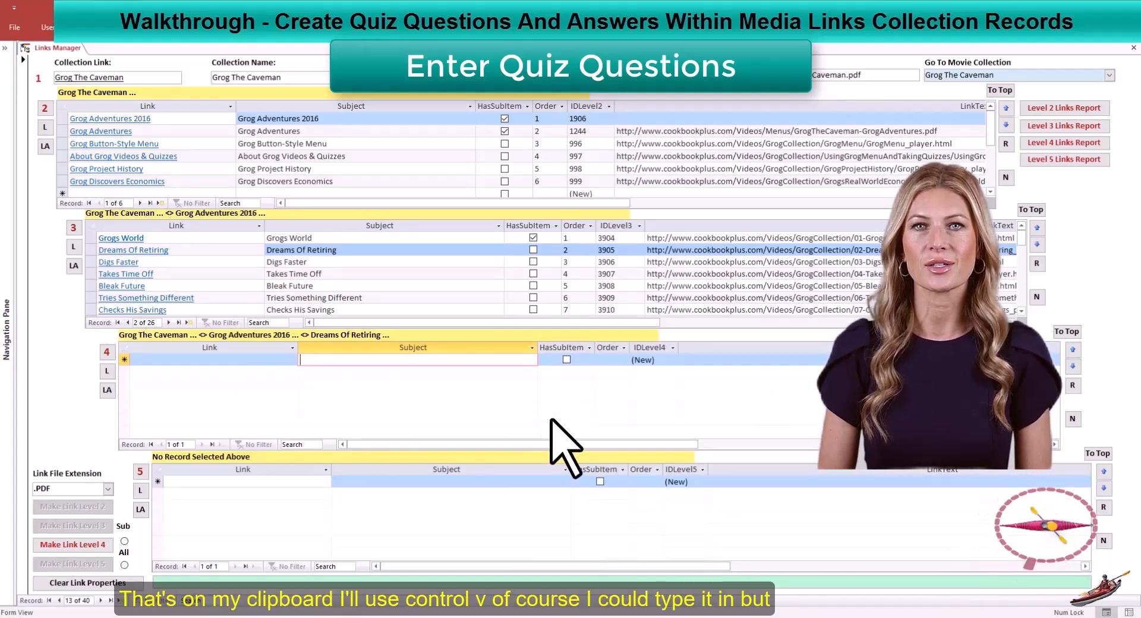
pyautogui.write('Grog has dreams')
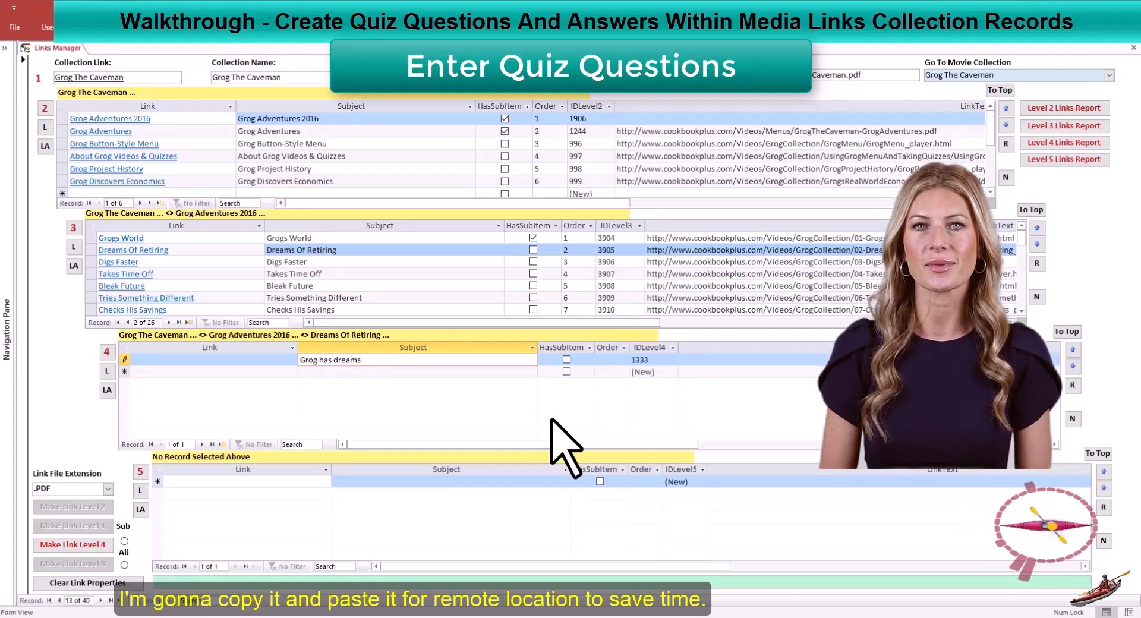
pyautogui.press('Tab')
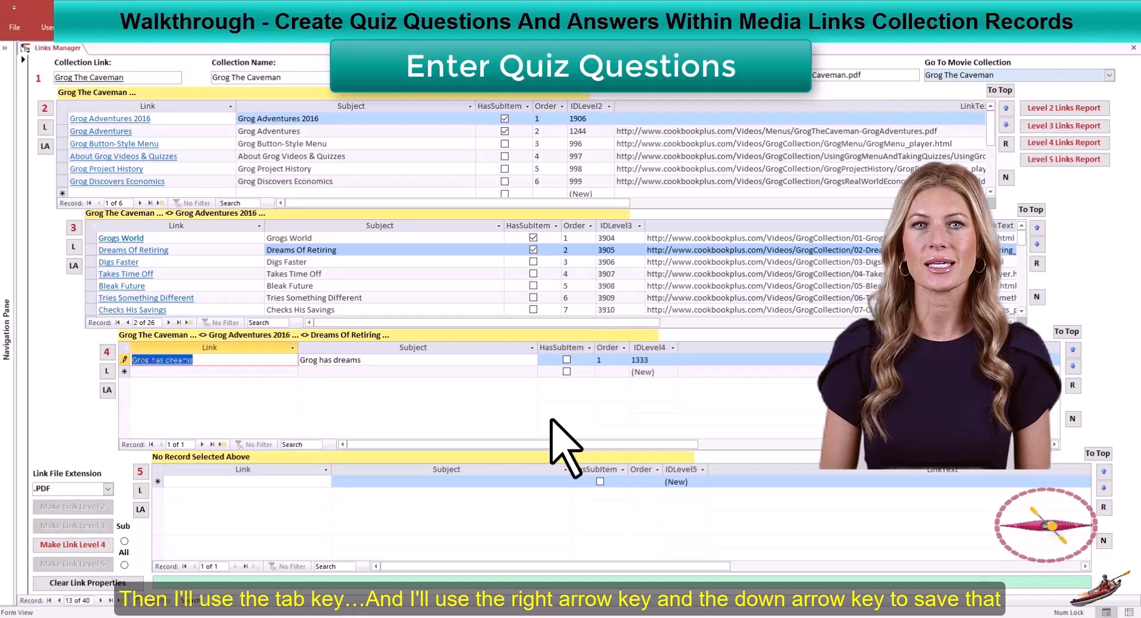
pyautogui.press('Right')
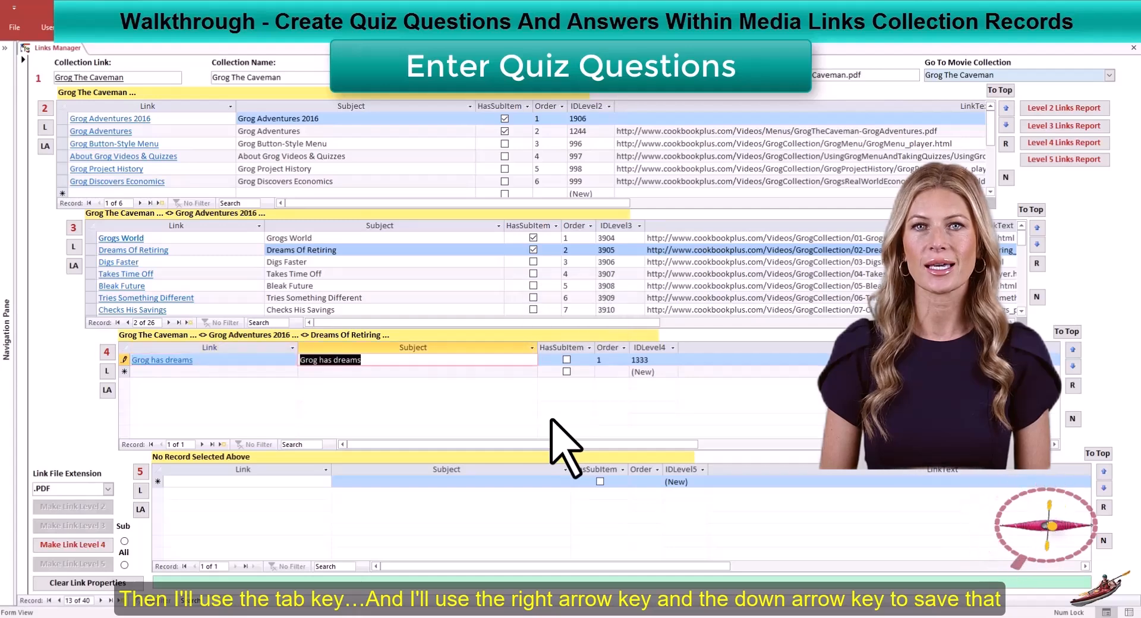
pyautogui.press('Down')
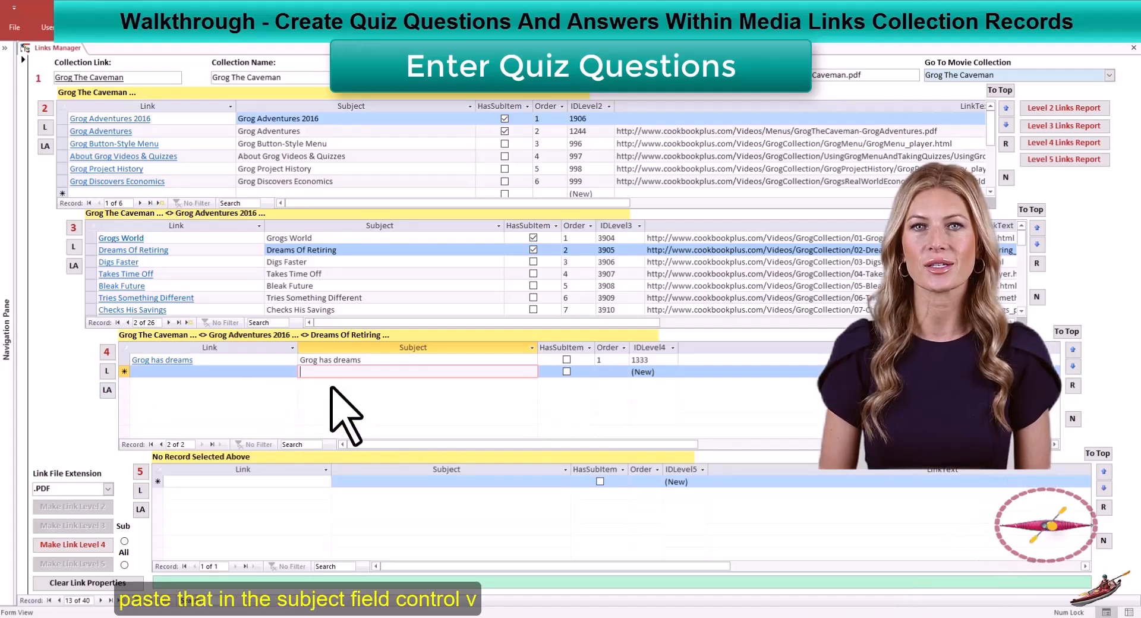
# Add a second level 4 question, "what did Grog dream about", and save the record.
pyautogui.write('what did Grog dream about')
pyautogui.press('Tab')
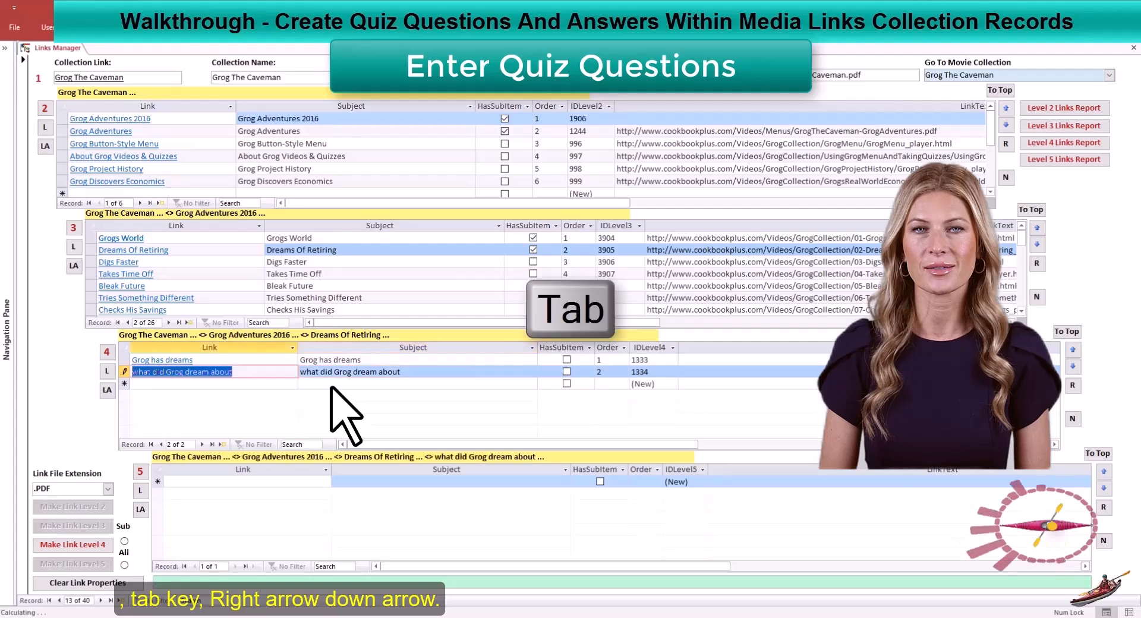
pyautogui.press('Right')
pyautogui.press('Down')
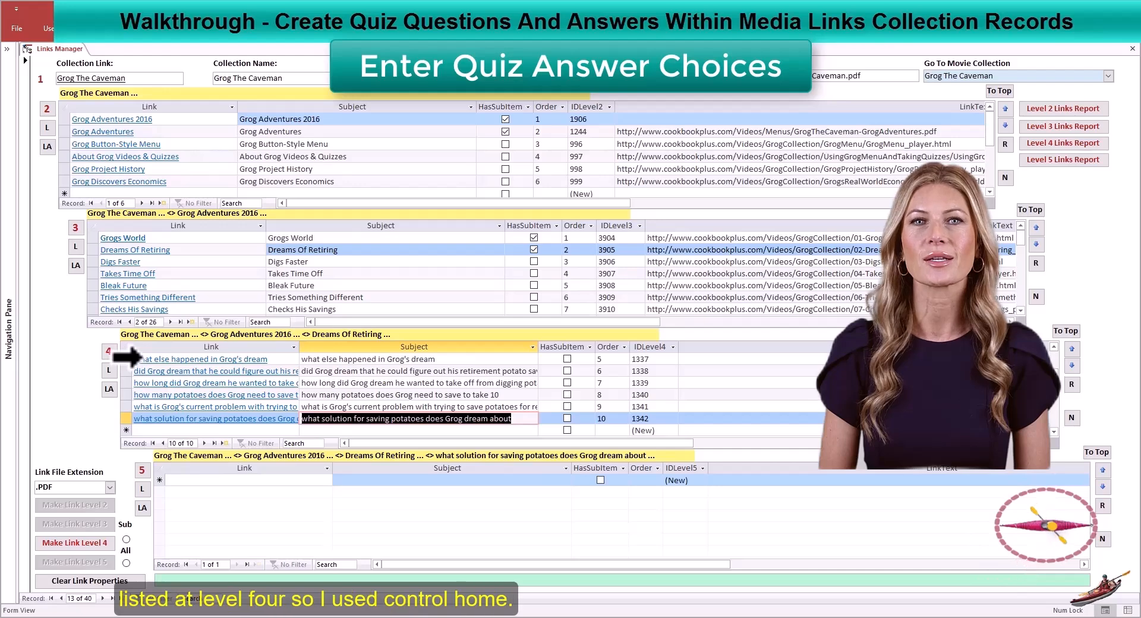
# Add the level 5 answer "T/F" to the question "Grog has dreams", mark it true with HasSubItem, and save.
pyautogui.hotkey('ctrl', 'Home')
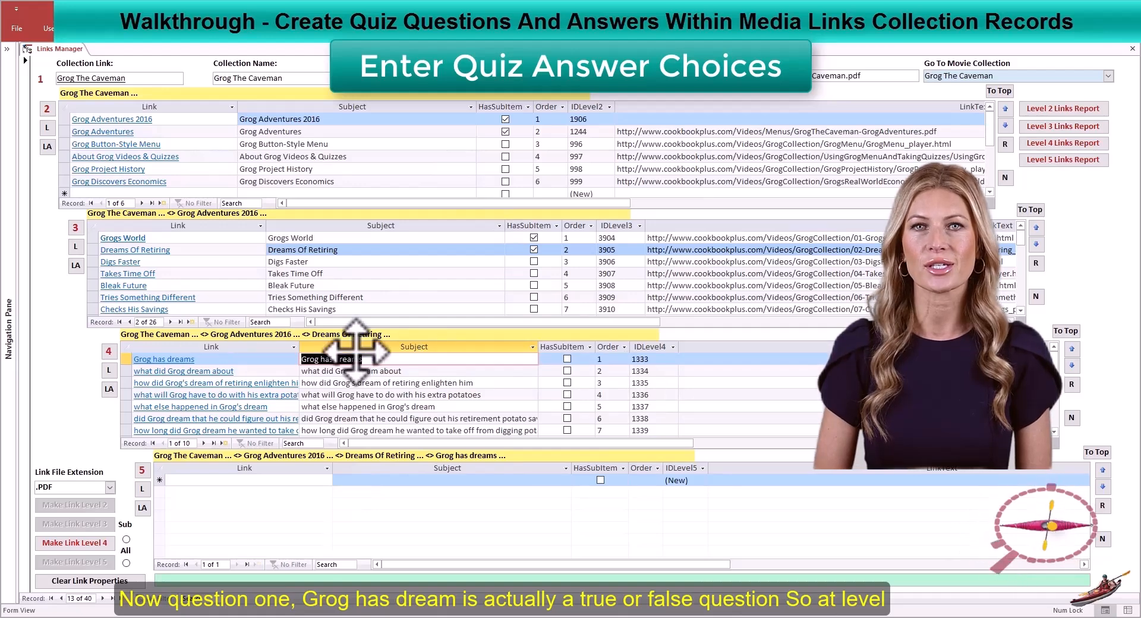
pyautogui.click(357, 481)
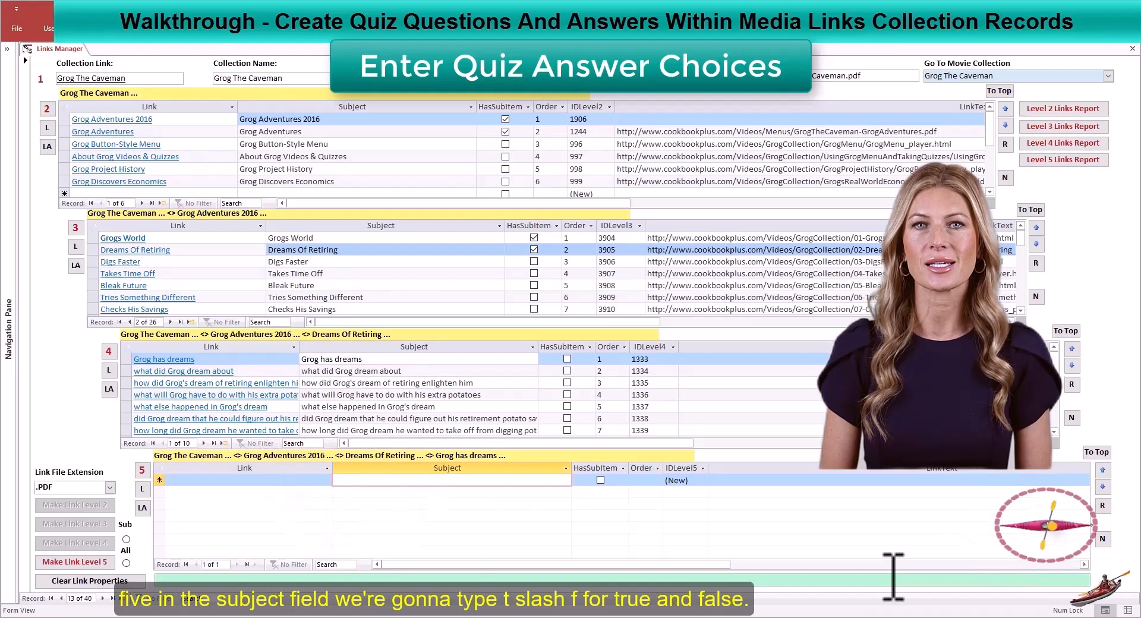
pyautogui.write('T/F')
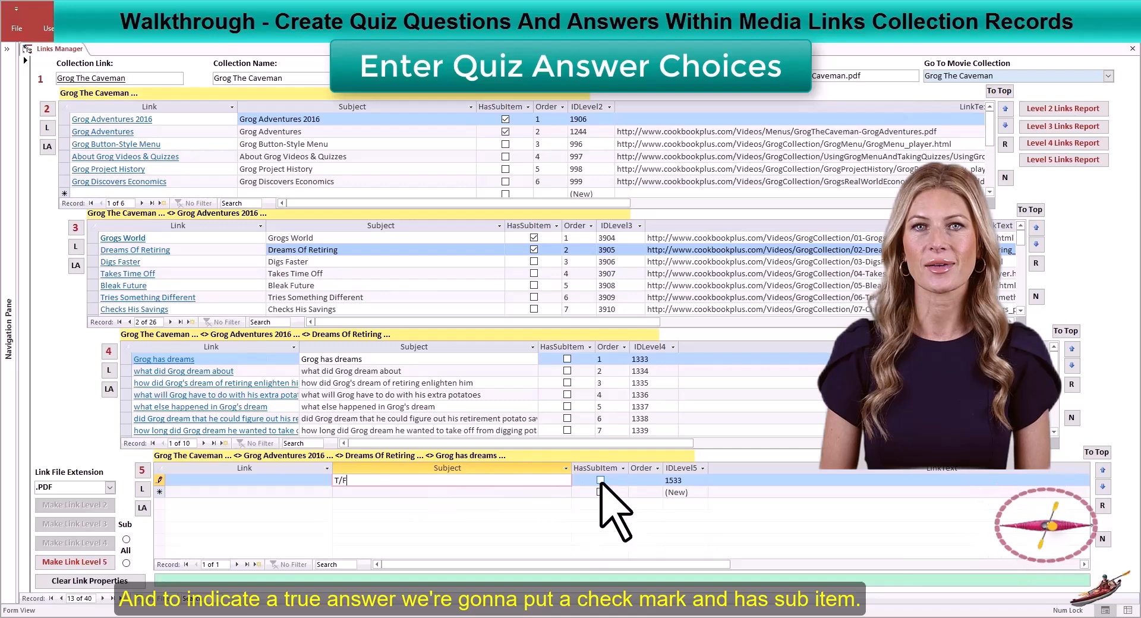
pyautogui.click(600, 480)
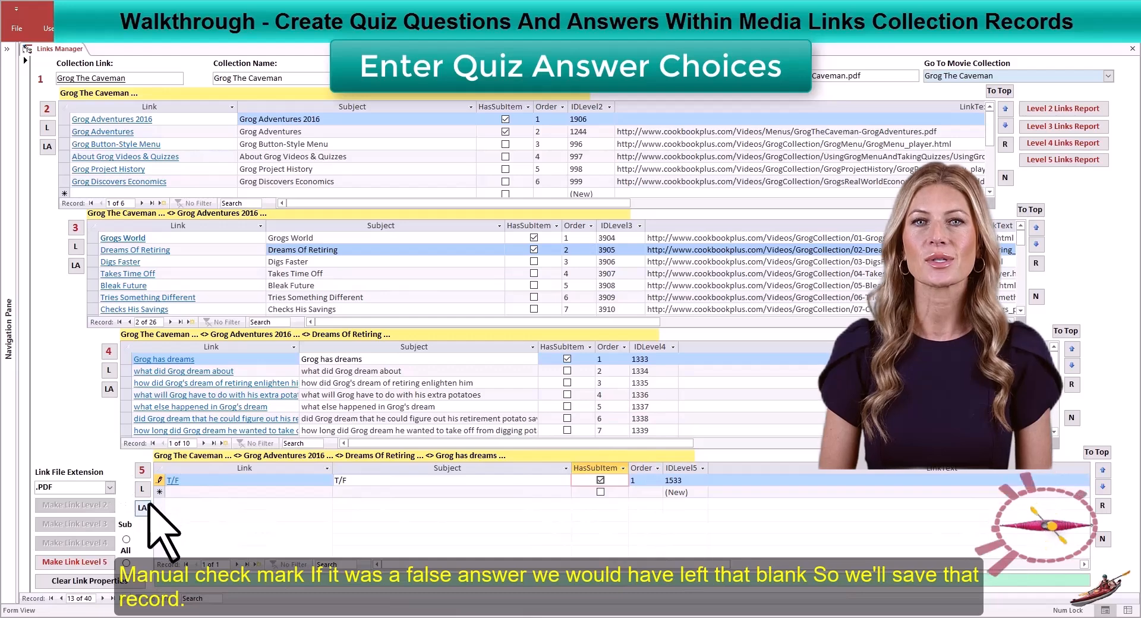
pyautogui.hotkey('shift', 'Return')
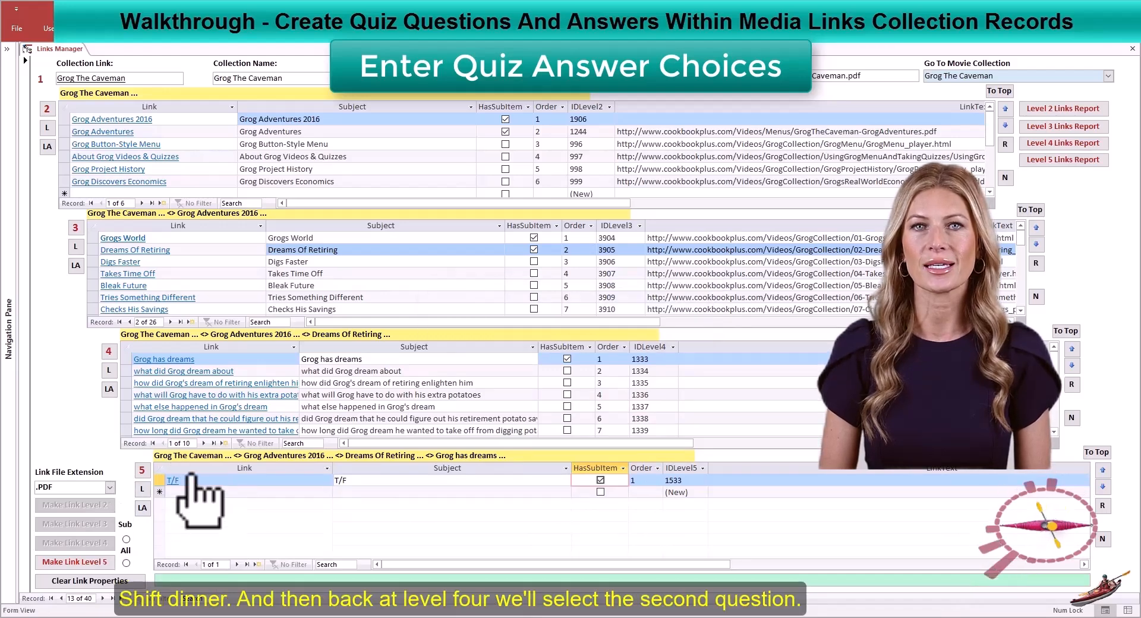
# For "what did Grog dream about", mark "retiring and not having to dig potatoes all day long" as the correct answer and save.
pyautogui.click(130, 371)
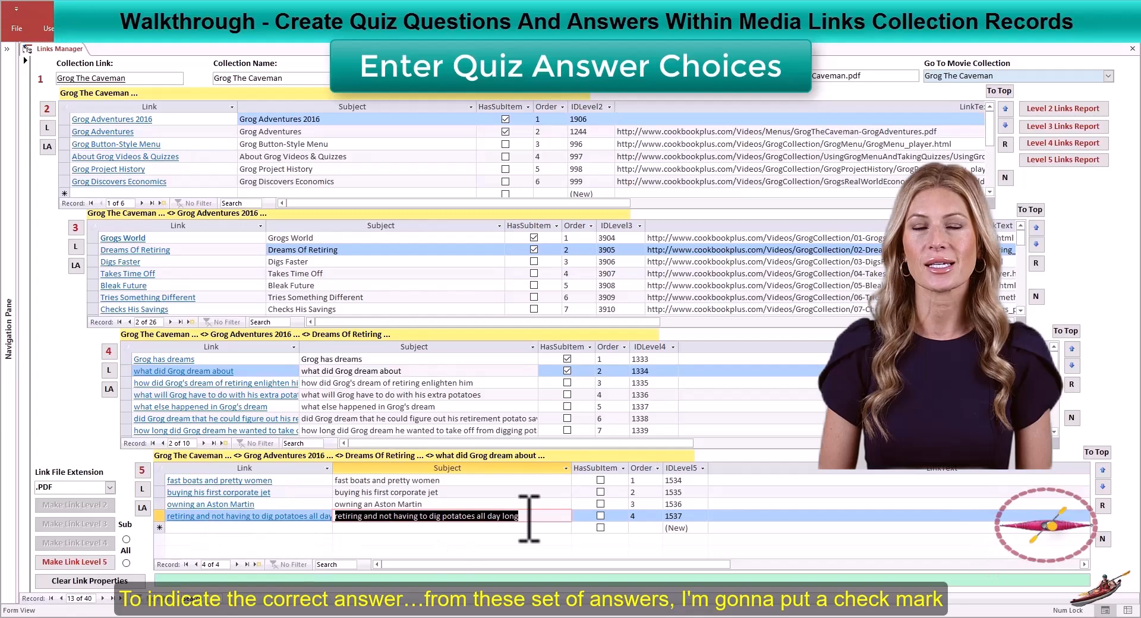
pyautogui.click(600, 516)
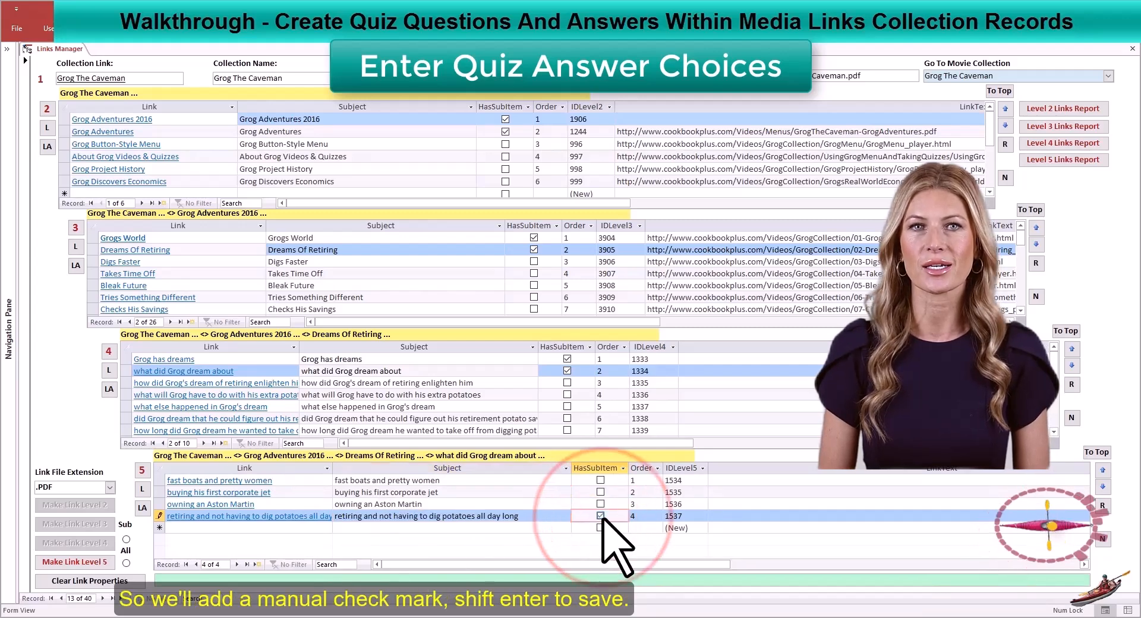
pyautogui.hotkey('shift', 'Return')
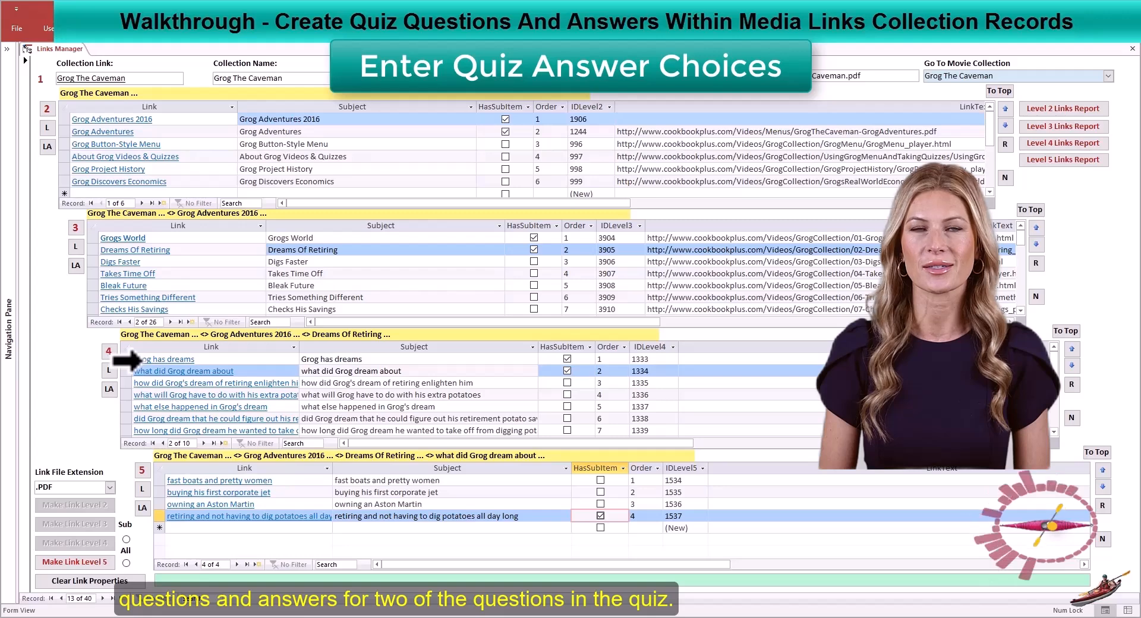
# Review the answers to the first two Dreams Of Retiring questions and the third Grogs World question's record.
pyautogui.click(127, 359)
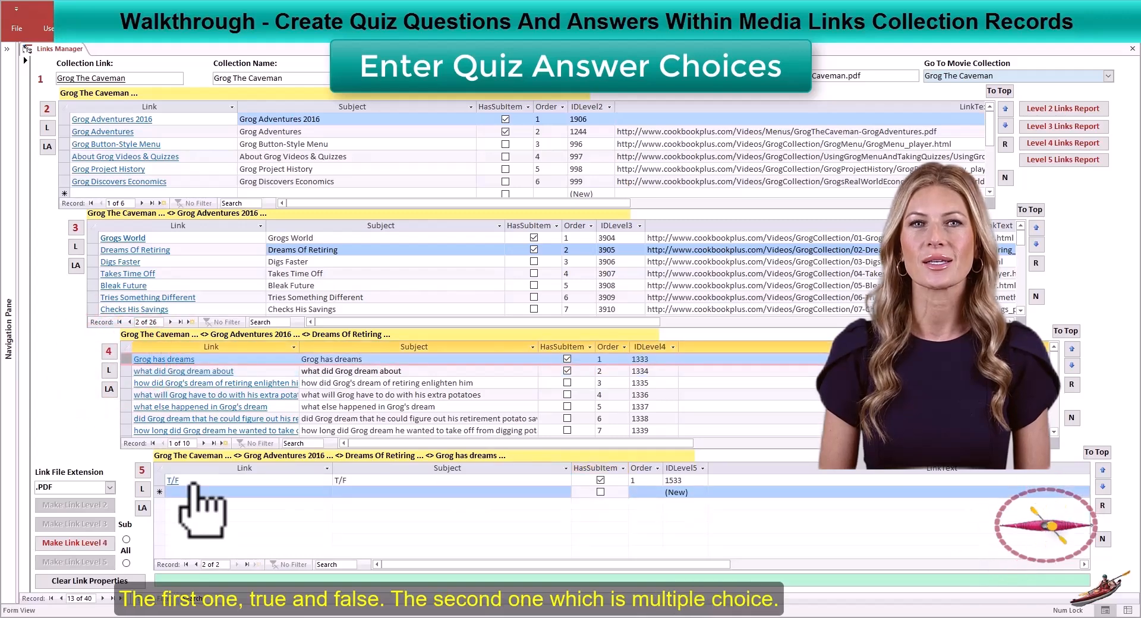
pyautogui.click(127, 371)
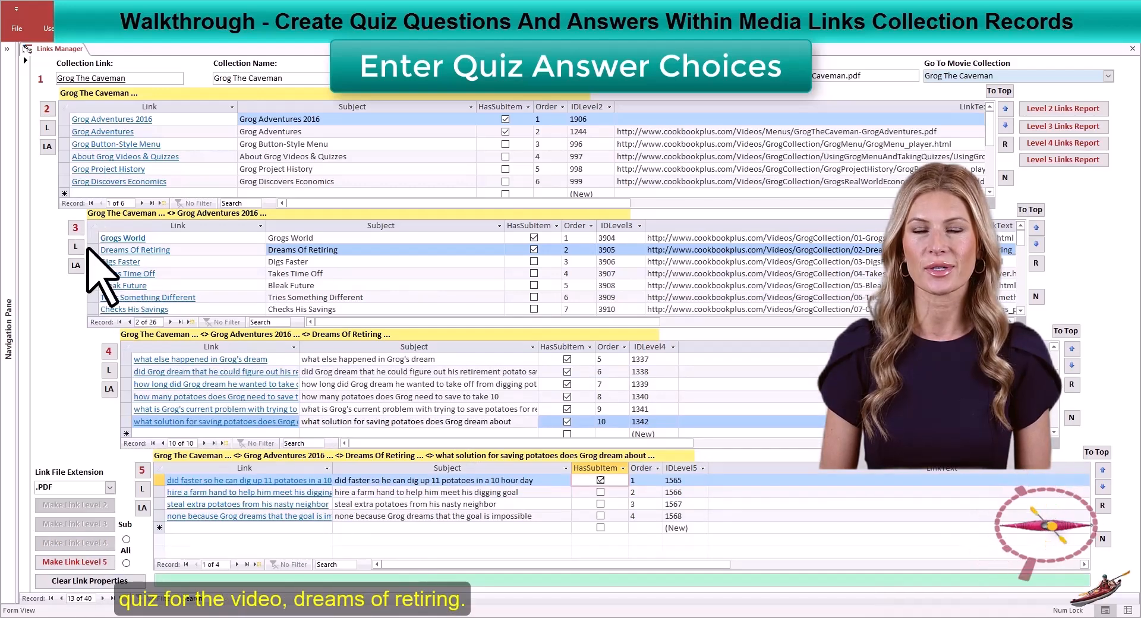
pyautogui.click(111, 249)
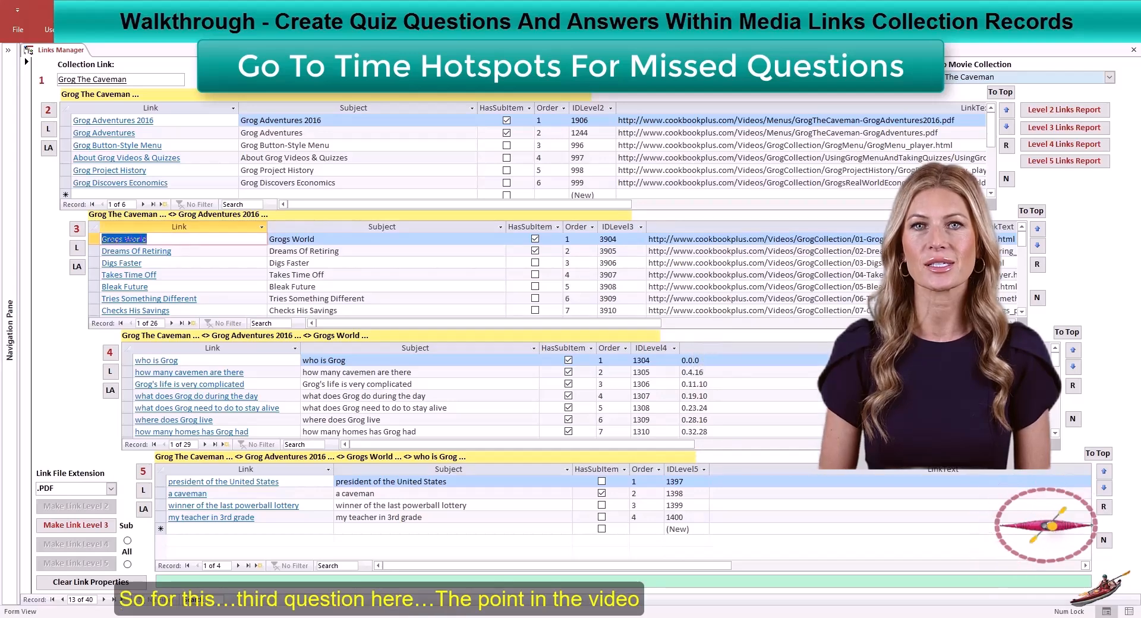
pyautogui.click(128, 384)
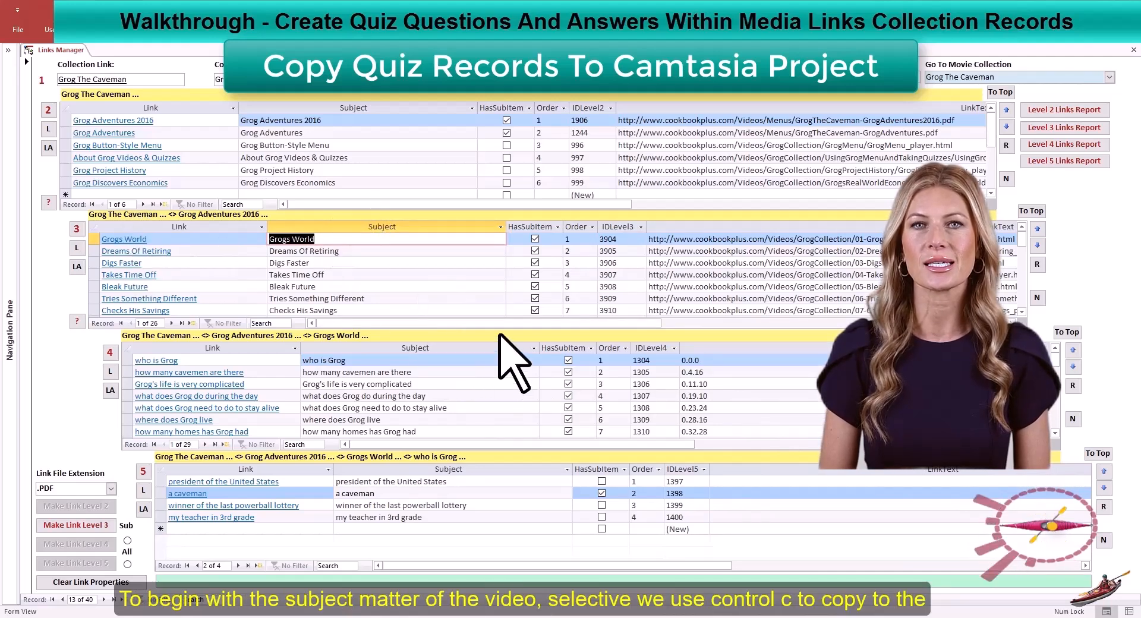
# Copy the Grogs World subject from the database, switch to Camtasia, and paste it as the name of Quiz 1.
pyautogui.hotkey('ctrl', 'c')
pyautogui.hotkey('alt', 'Tab')
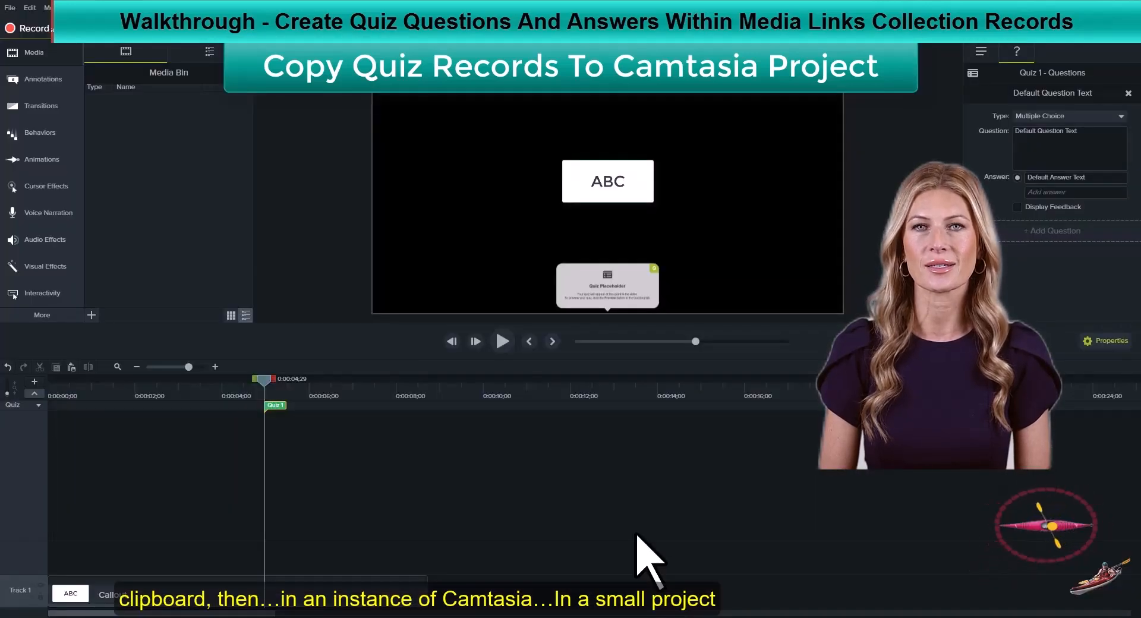
pyautogui.click(275, 406)
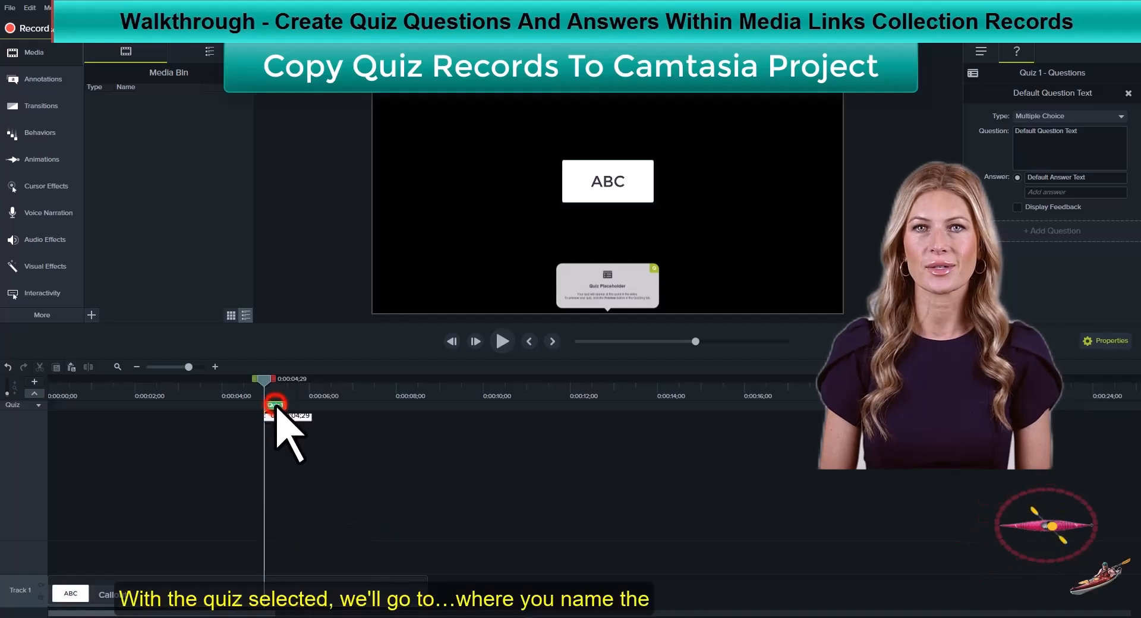
pyautogui.click(982, 52)
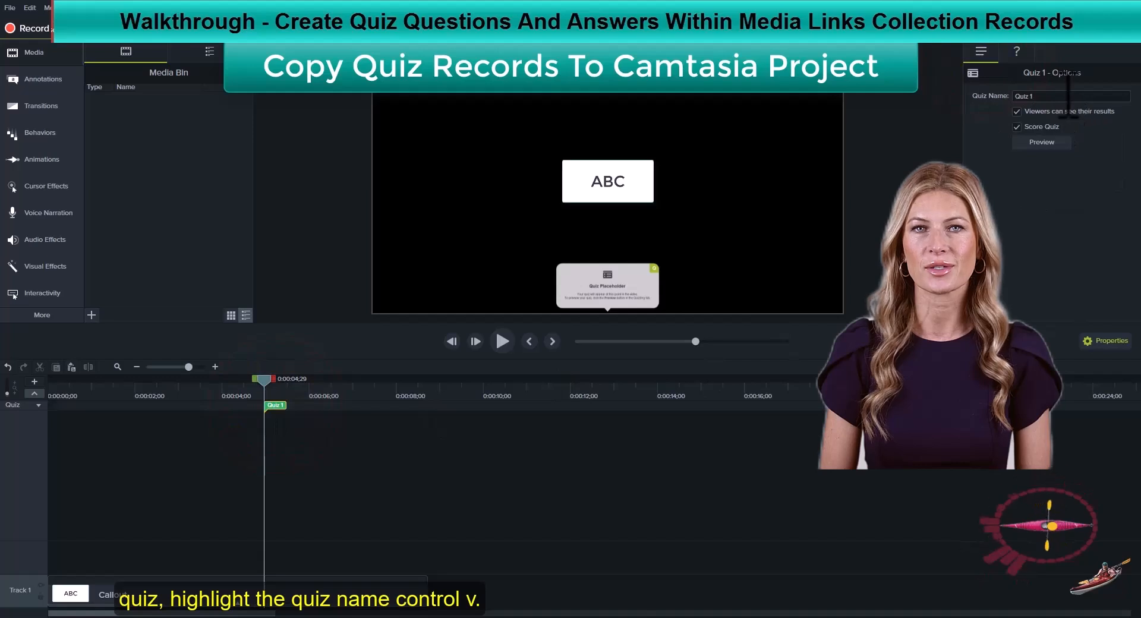
pyautogui.tripleClick(1020, 96)
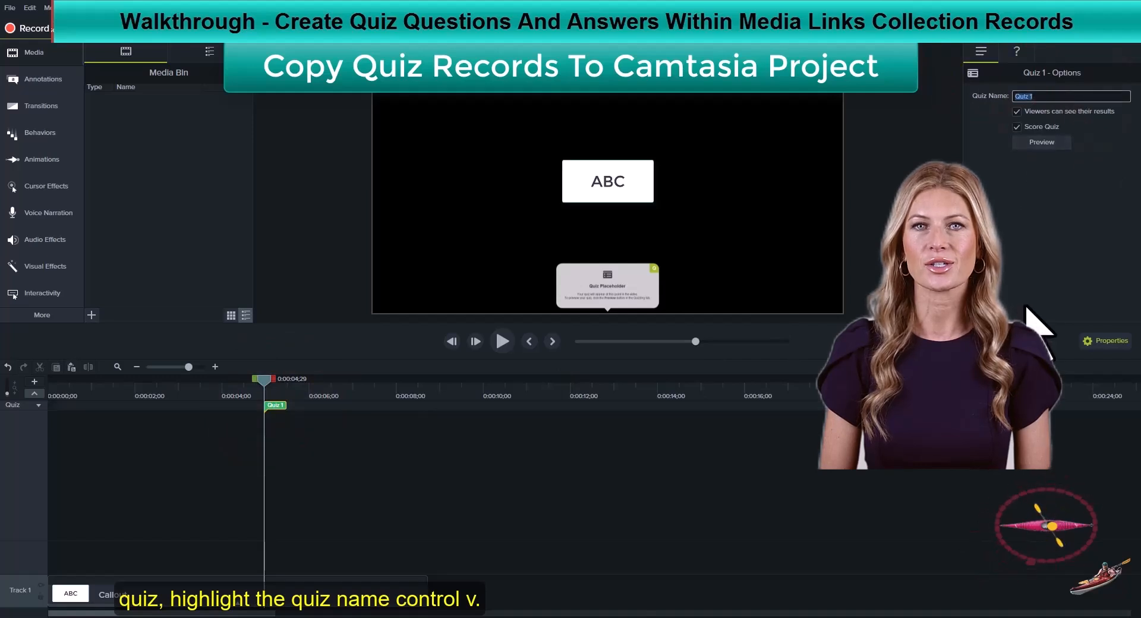
pyautogui.hotkey('ctrl', 'v')
# Copy the subject "who is Grog" from the Access database and paste it over the default question text in the Camtasia quiz.
pyautogui.click(1017, 51)
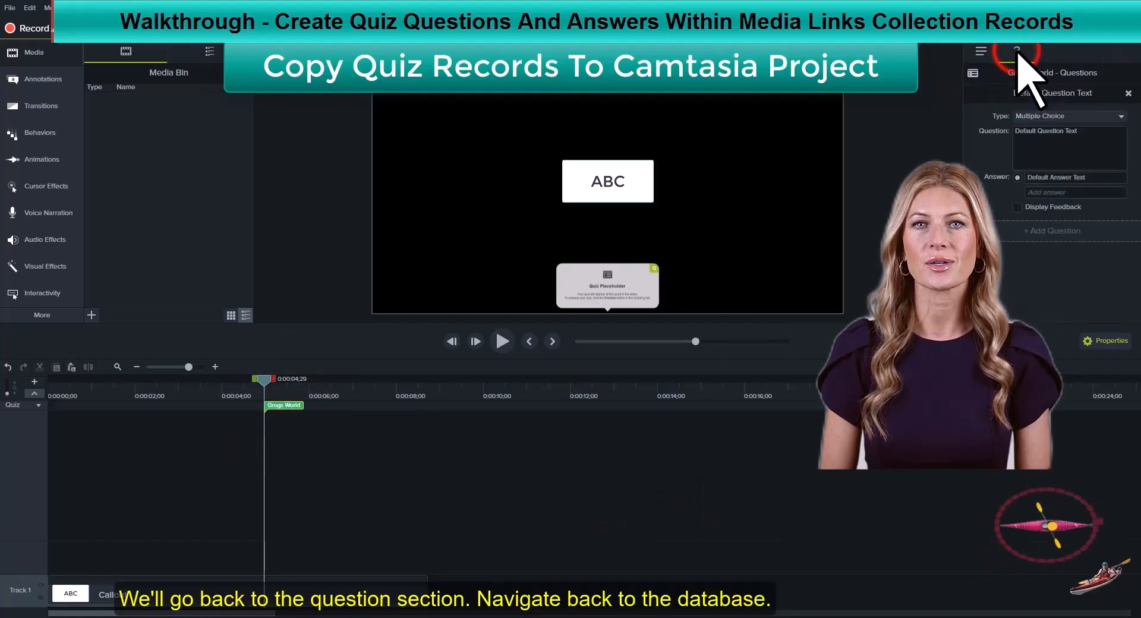
pyautogui.hotkey('alt', 'Tab')
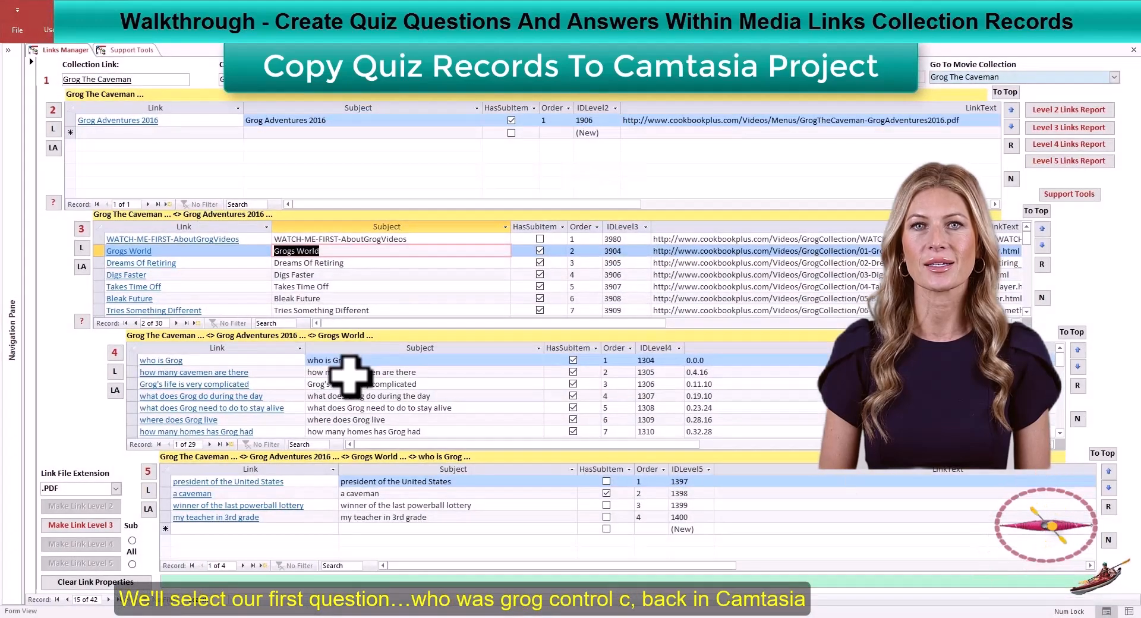
pyautogui.click(454, 454)
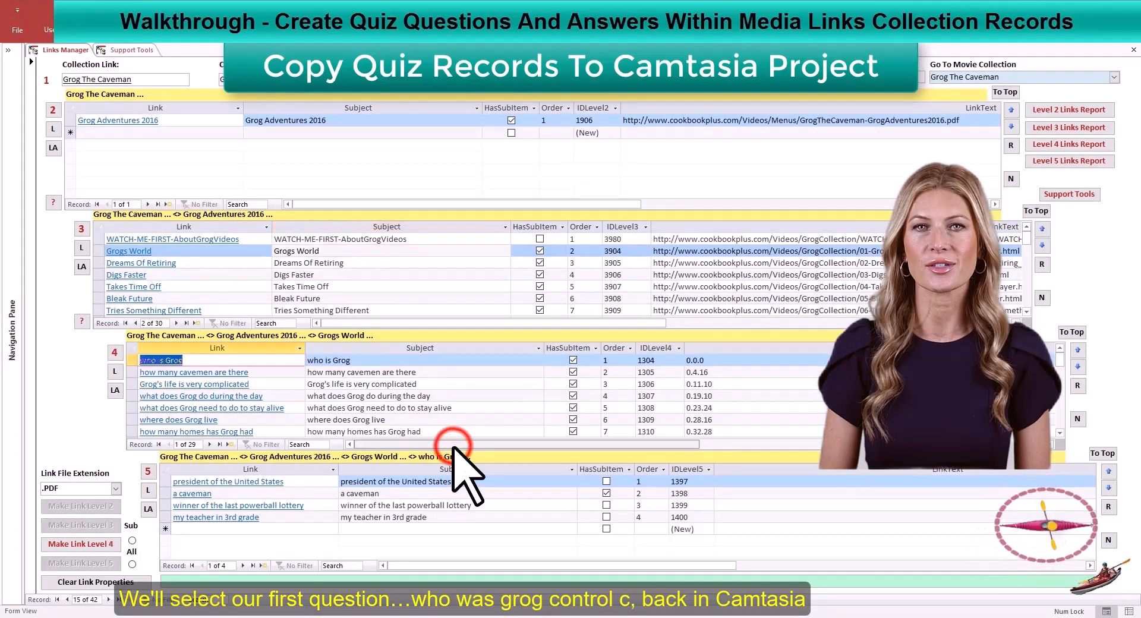
pyautogui.press('Right')
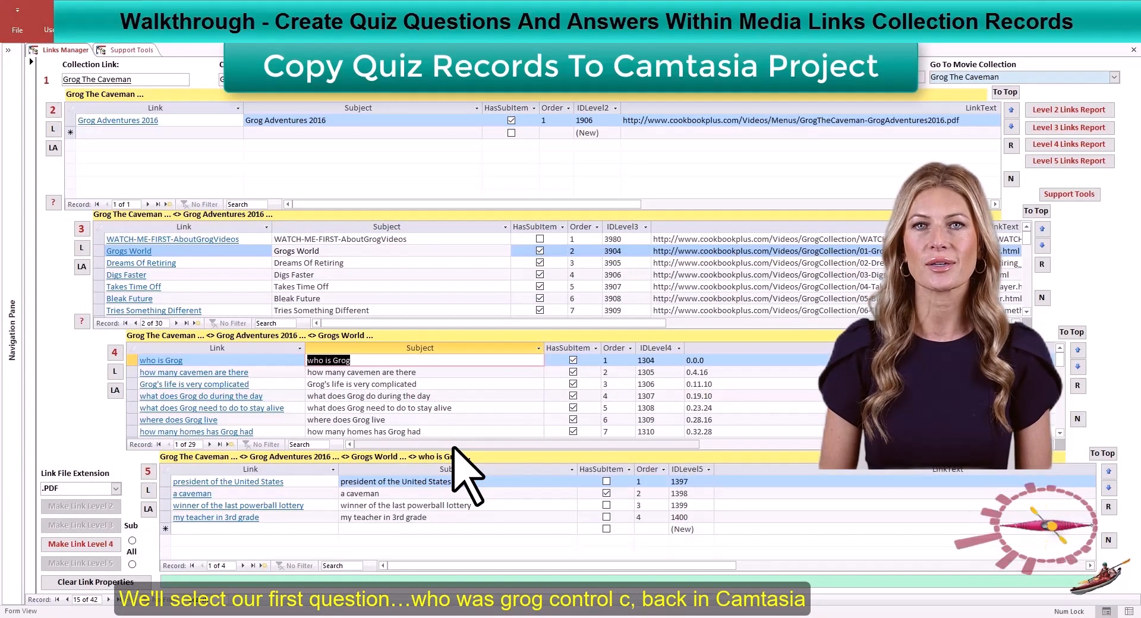
pyautogui.hotkey('ctrl', 'c')
pyautogui.hotkey('alt', 'Tab')
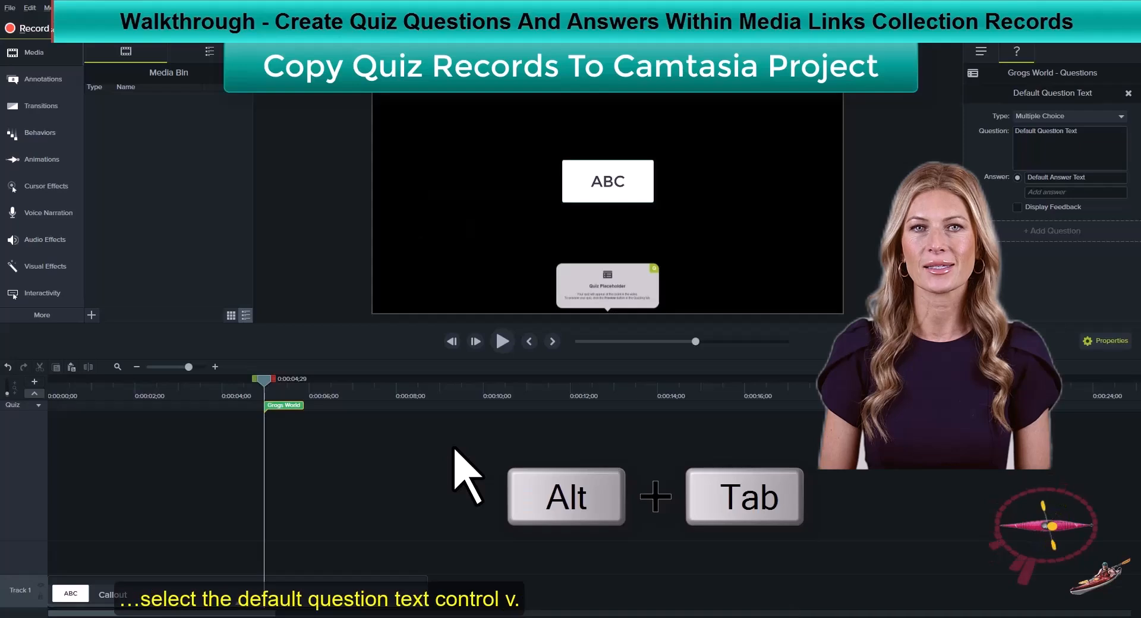
pyautogui.tripleClick(1086, 135)
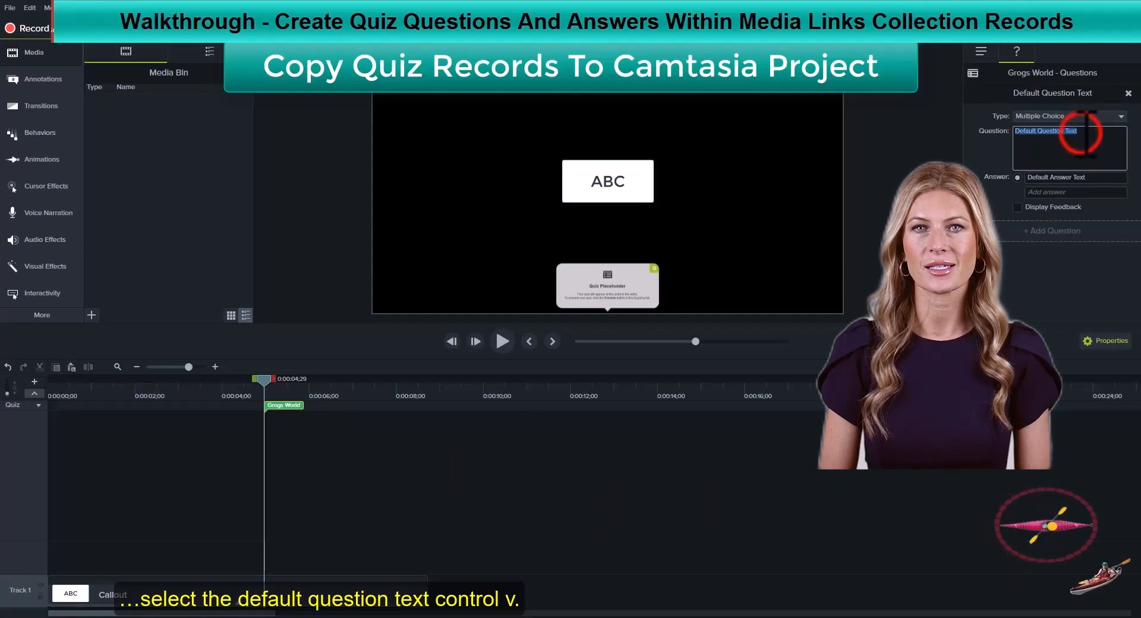
pyautogui.hotkey('ctrl', 'v')
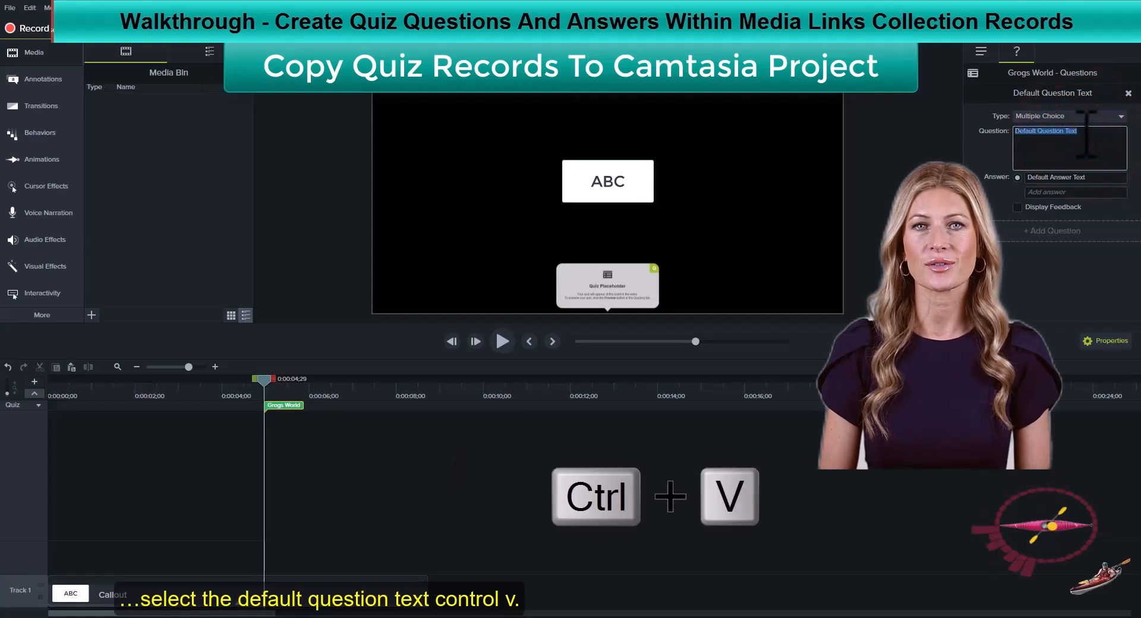
# Copy the answer "president of the United States" from the Access database and paste it over the default answer text in the Camtasia quiz.
pyautogui.press('Tab')
pyautogui.press('Tab')
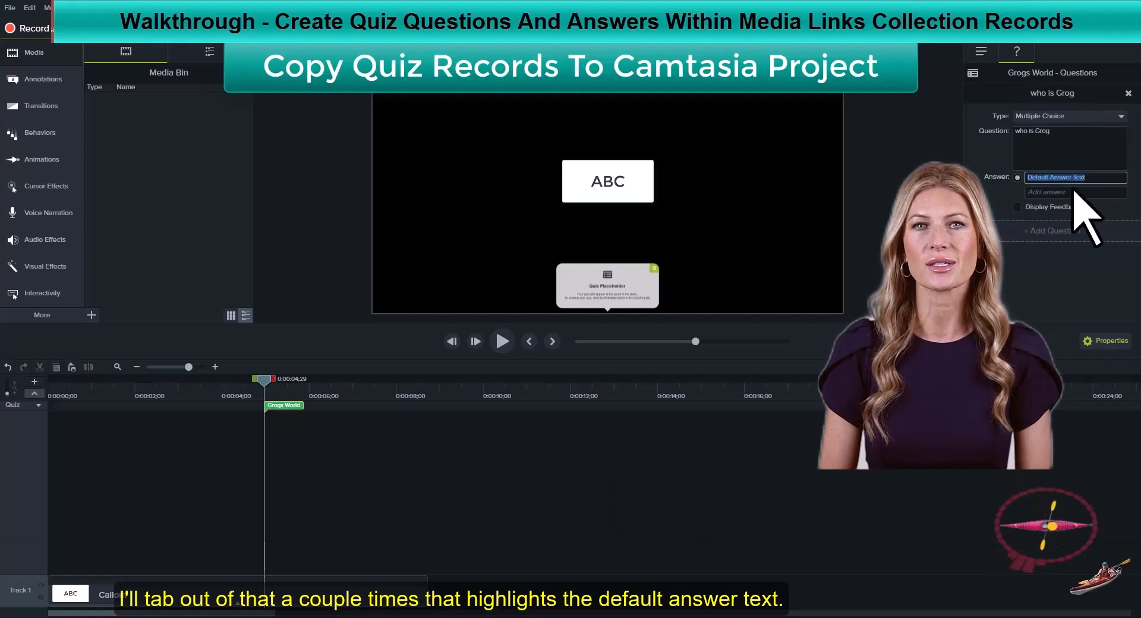
pyautogui.hotkey('alt', 'Tab')
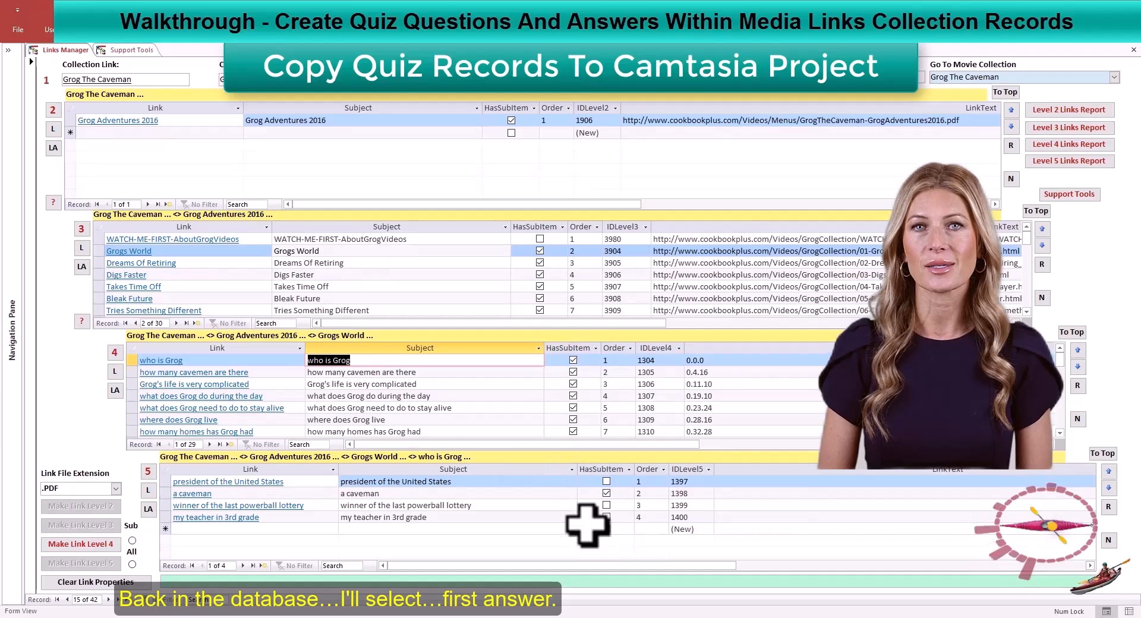
pyautogui.click(581, 563)
pyautogui.press('Tab')
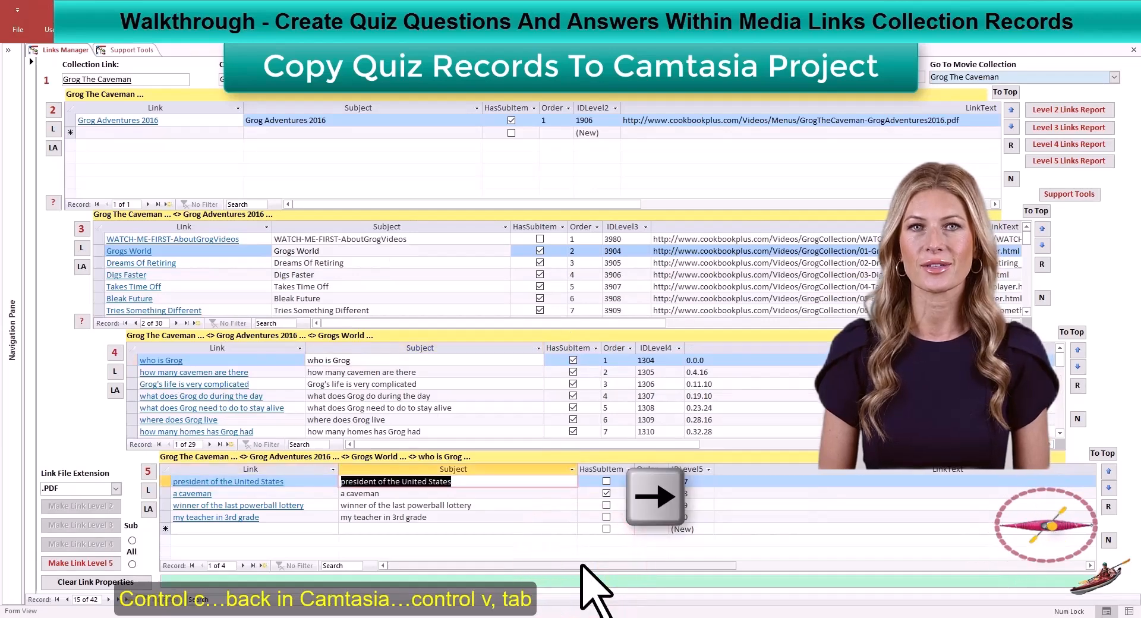
pyautogui.hotkey('ctrl', 'c')
pyautogui.hotkey('alt', 'Tab')
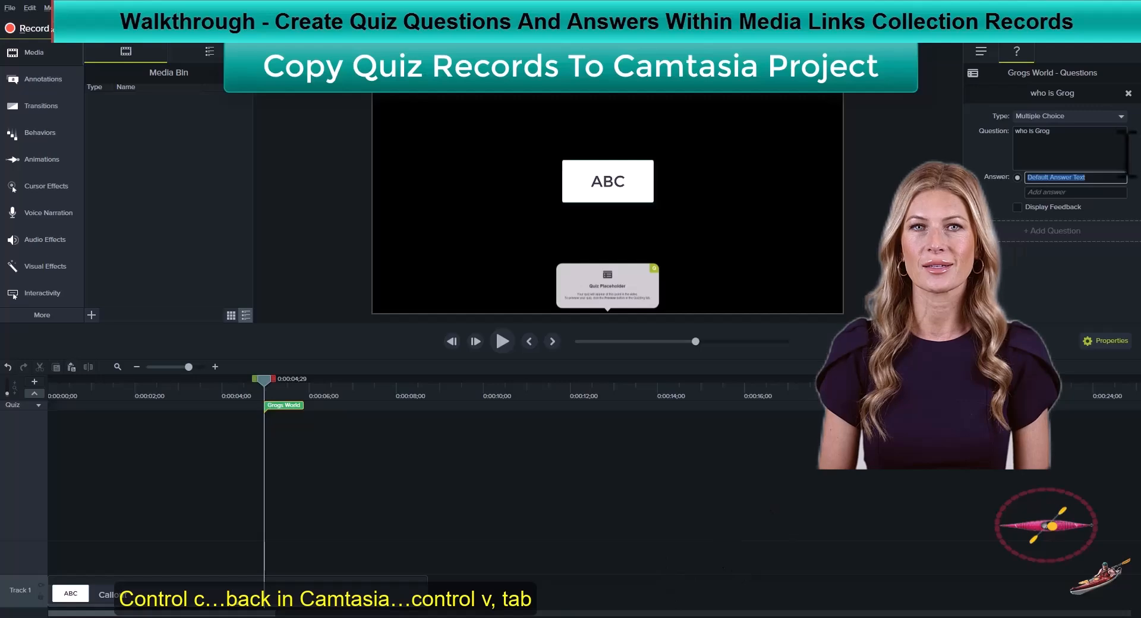
pyautogui.hotkey('ctrl', 'v')
pyautogui.press('Tab')
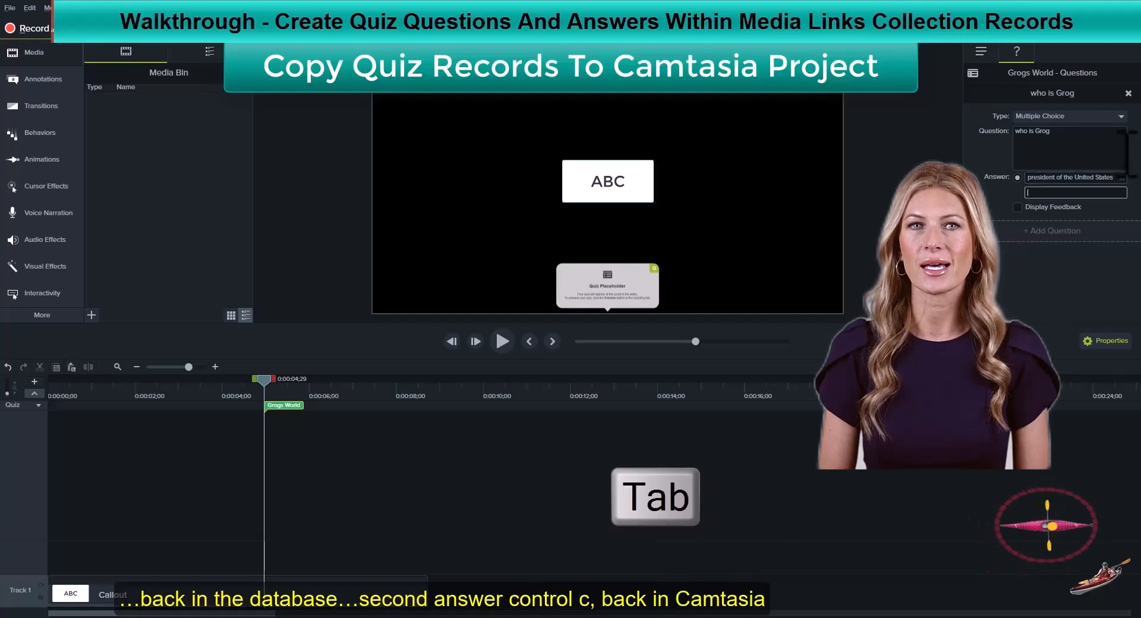
# Copy "a caveman" from the Access database and paste it as the second answer in the Camtasia quiz.
pyautogui.hotkey('alt', 'Tab')
pyautogui.press('Down')
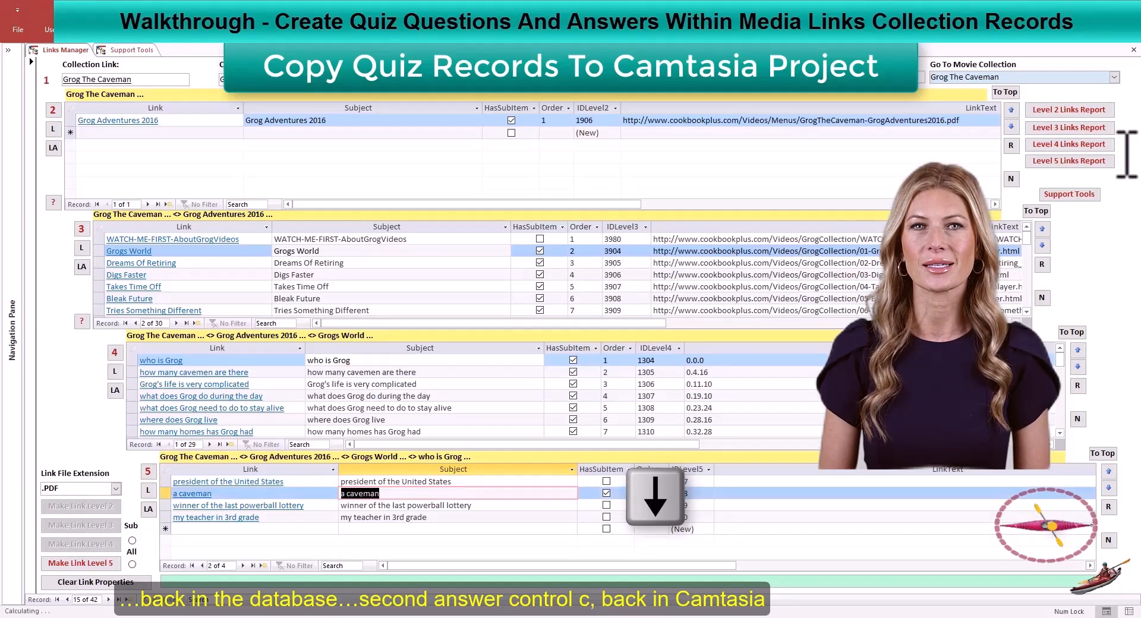
pyautogui.hotkey('ctrl', 'c')
pyautogui.hotkey('alt', 'Tab')
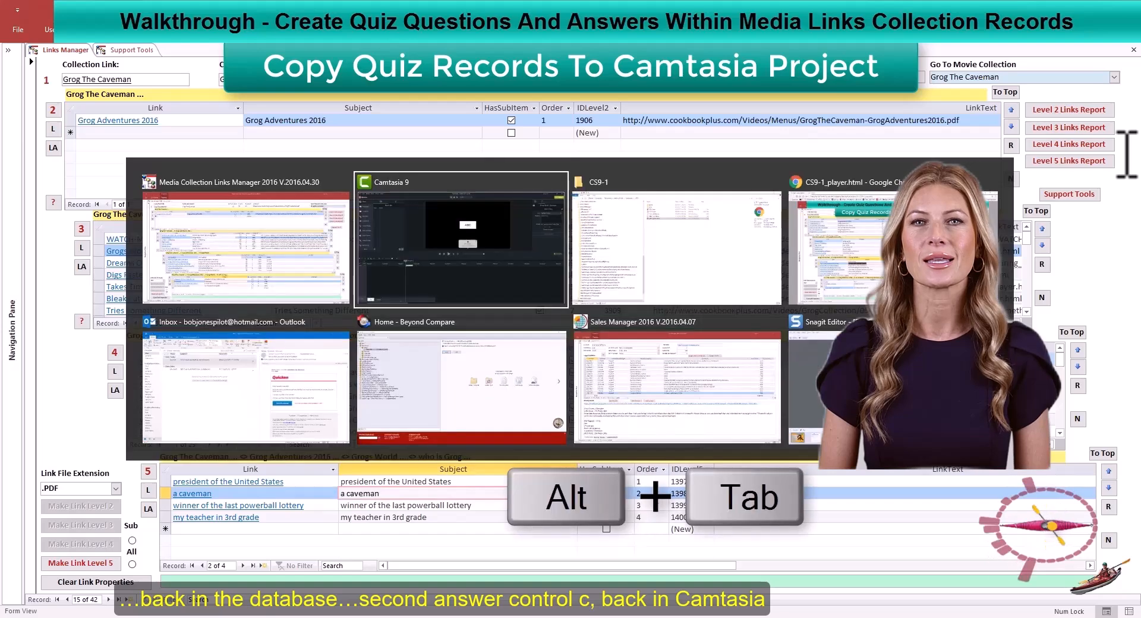
pyautogui.hotkey('ctrl', 'v')
pyautogui.press('Tab')
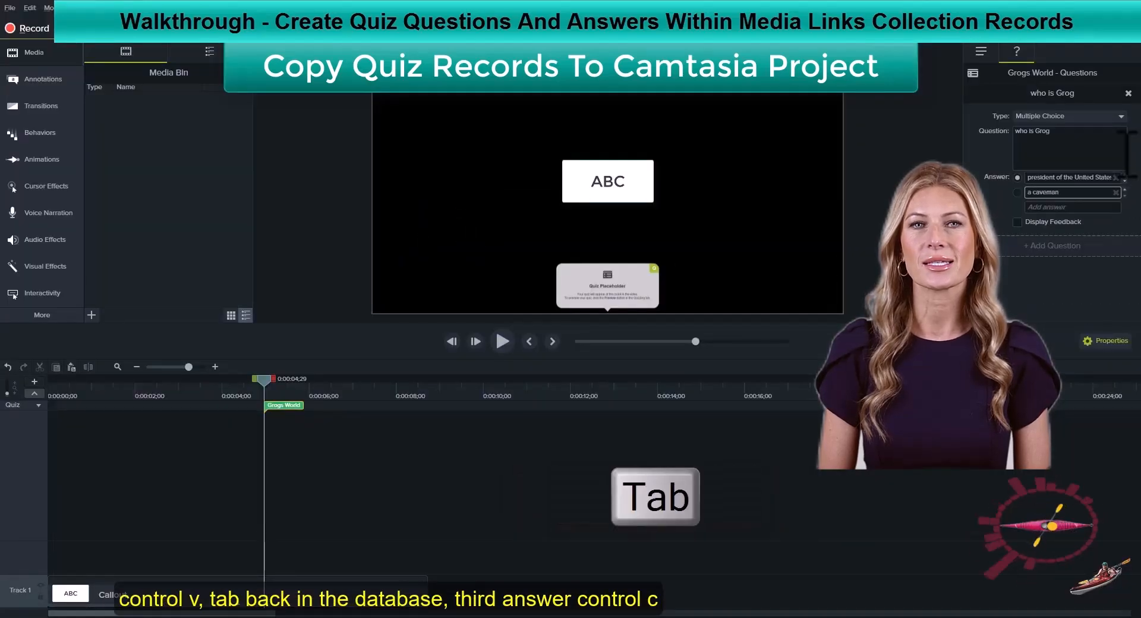
# Copy "winner of the last powerball lottery" from the Access database and paste it as the third answer in the Camtasia quiz.
pyautogui.hotkey('alt', 'Tab')
pyautogui.press('Down')
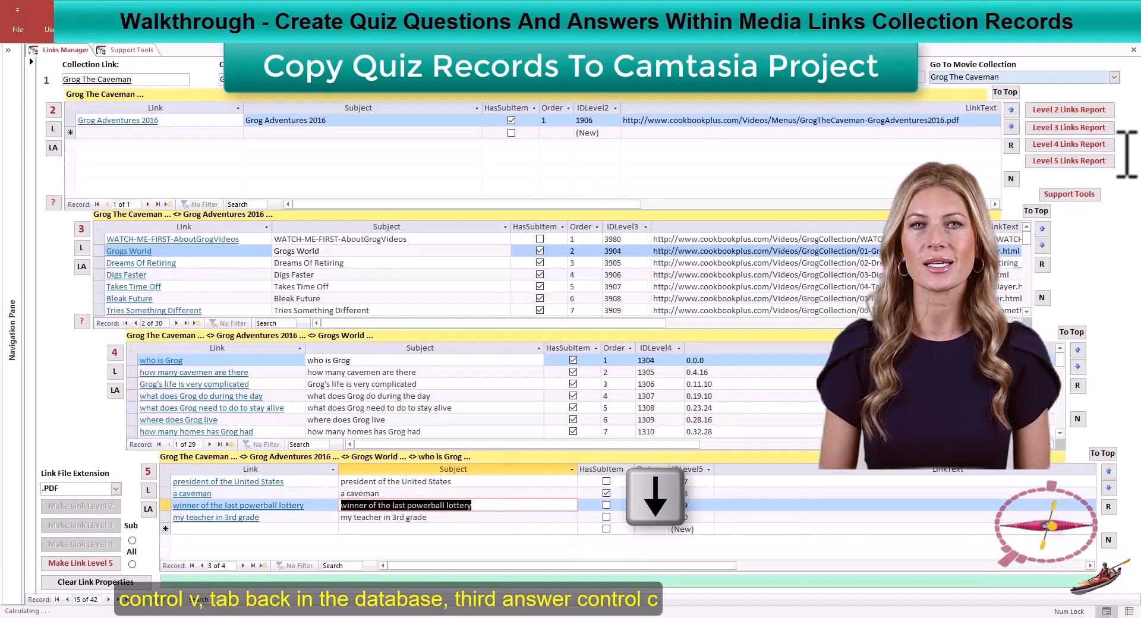
pyautogui.hotkey('ctrl', 'c')
pyautogui.hotkey('alt', 'Tab')
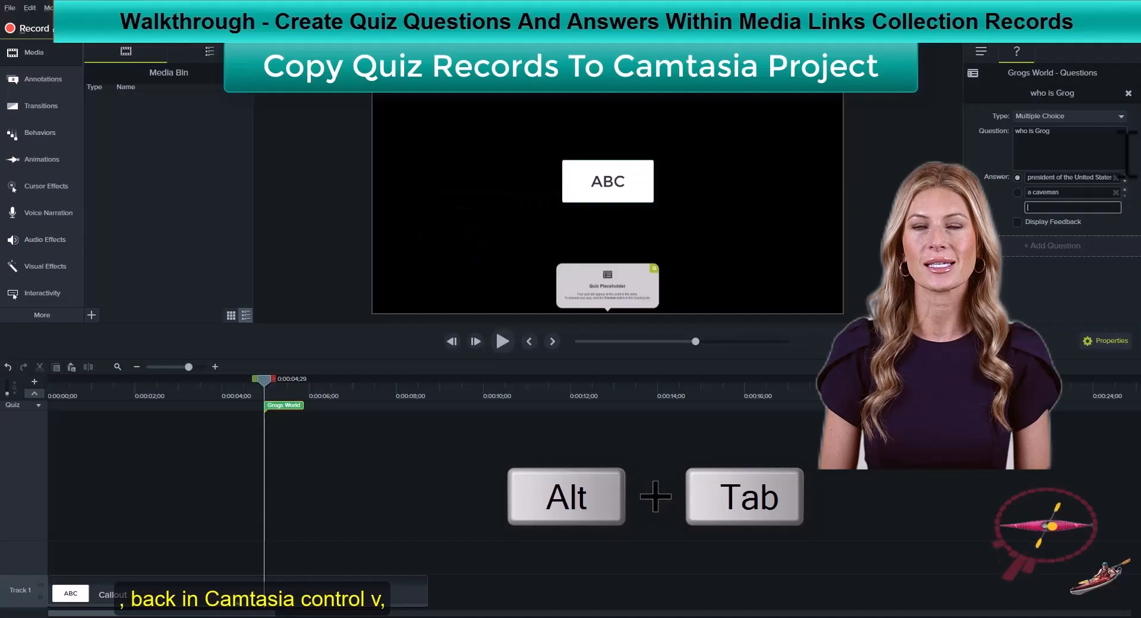
pyautogui.hotkey('ctrl', 'v')
pyautogui.press('Tab')
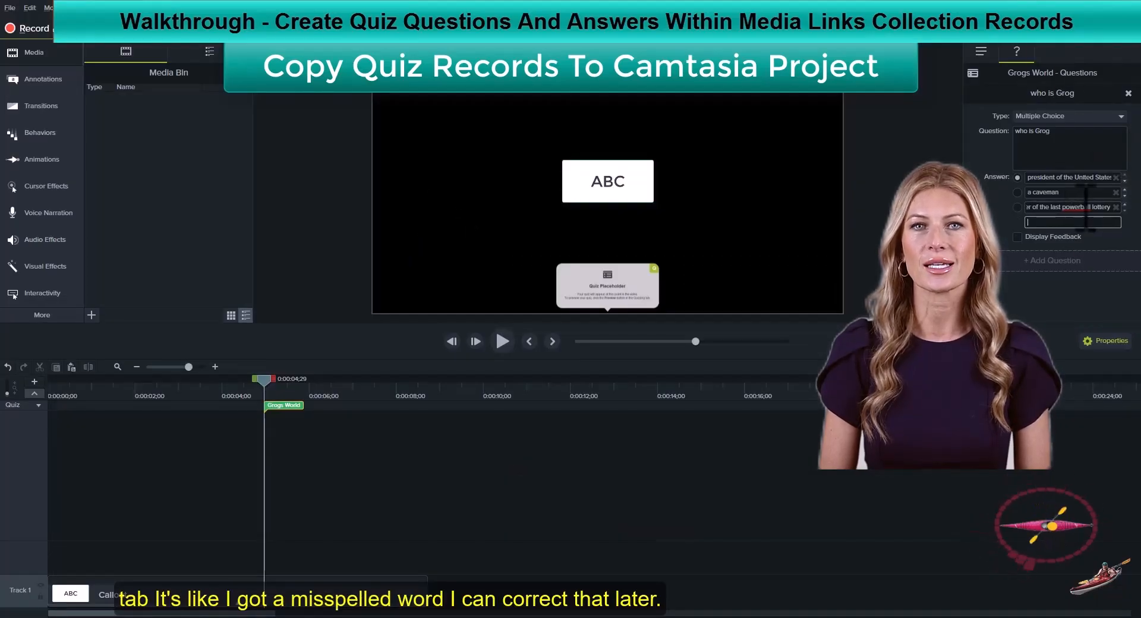
# Copy "my teacher in 3rd grade" from the Access database and paste it as the fourth answer in the Camtasia quiz.
pyautogui.hotkey('alt', 'Tab')
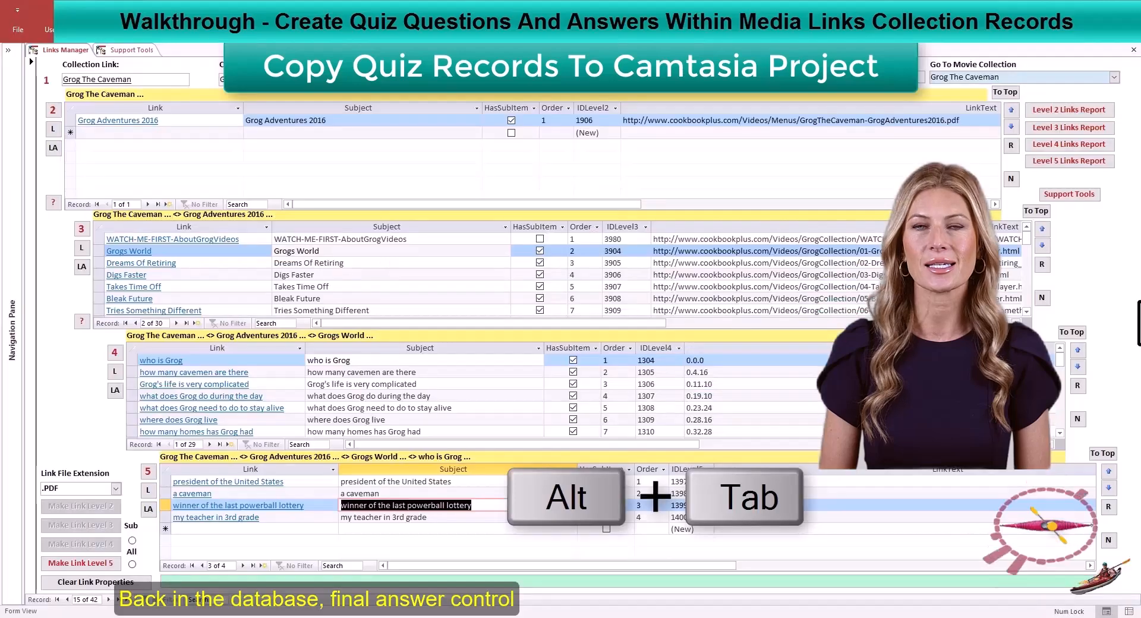
pyautogui.press('Down')
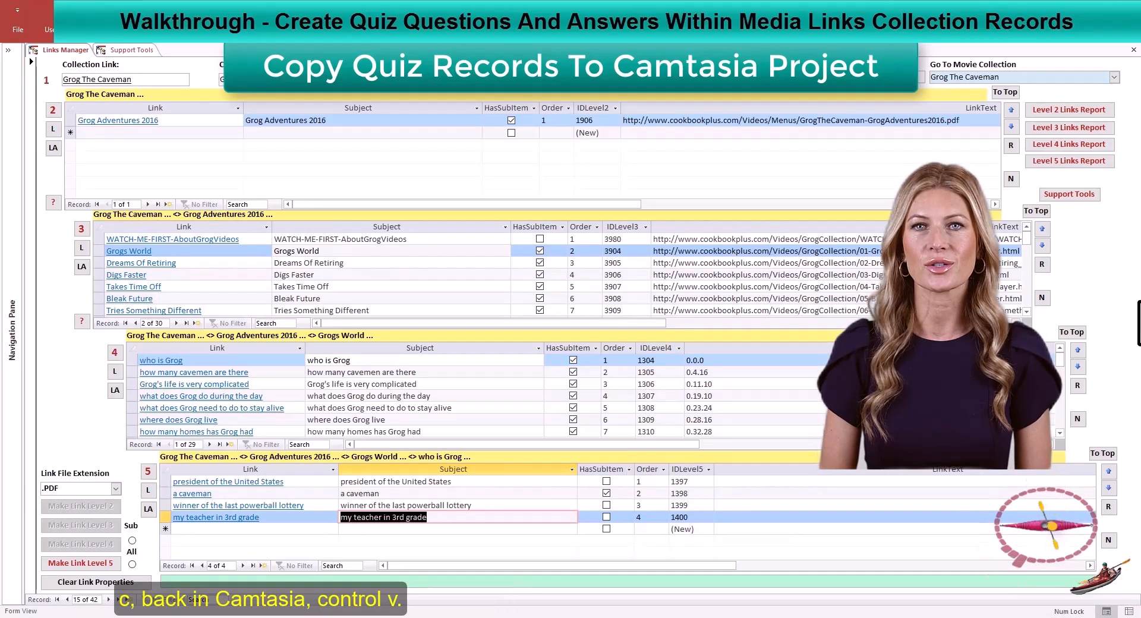
pyautogui.hotkey('ctrl', 'c')
pyautogui.hotkey('alt', 'Tab')
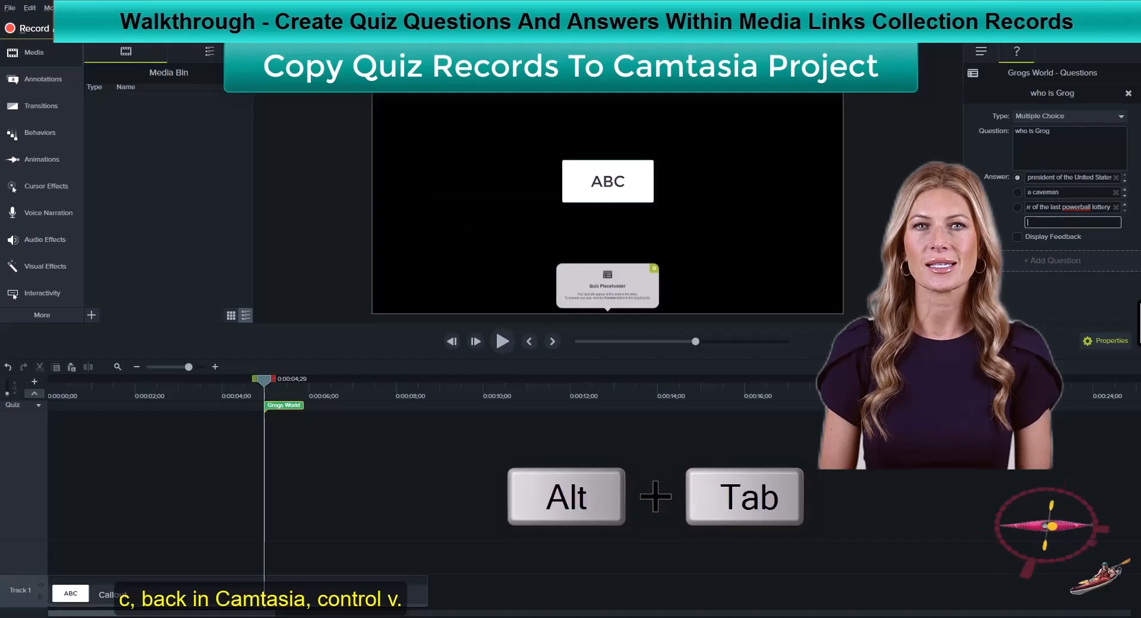
pyautogui.hotkey('ctrl', 'v')
# Check which "who is Grog" answer is flagged in the Access database and mark "a caveman" as the correct answer in Camtasia.
pyautogui.hotkey('alt', 'Tab')
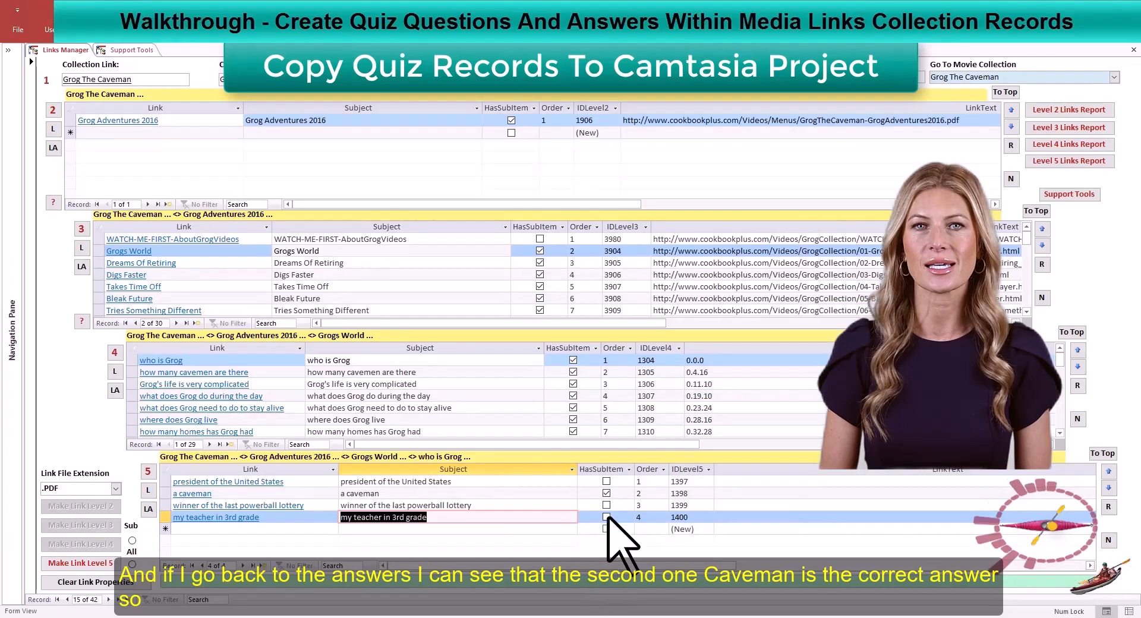
pyautogui.click(606, 494)
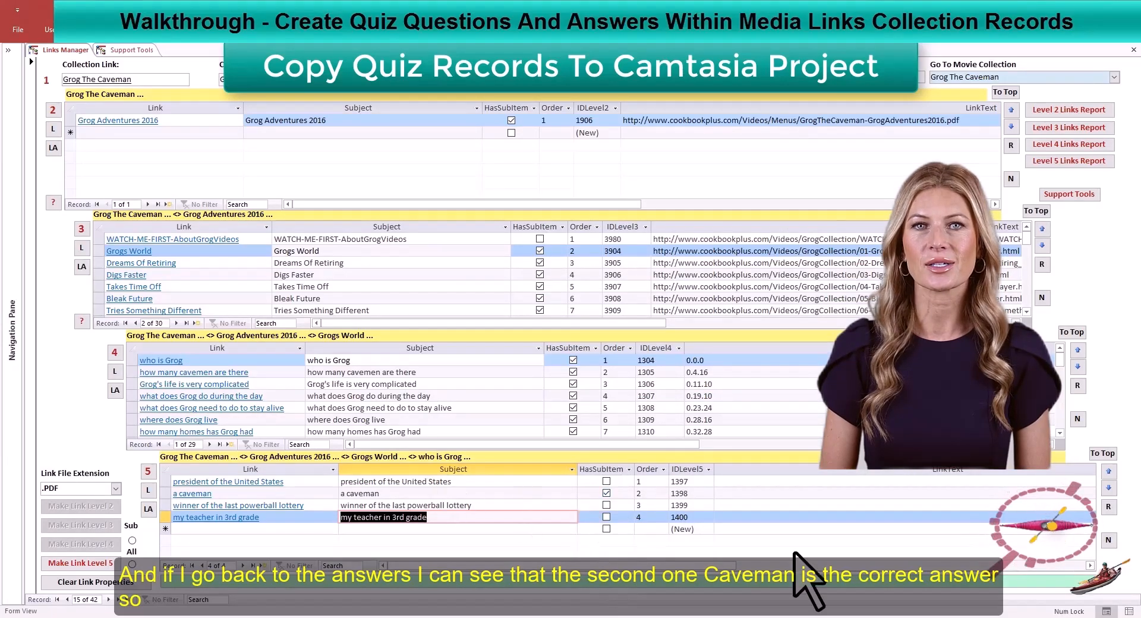
pyautogui.hotkey('alt', 'Tab')
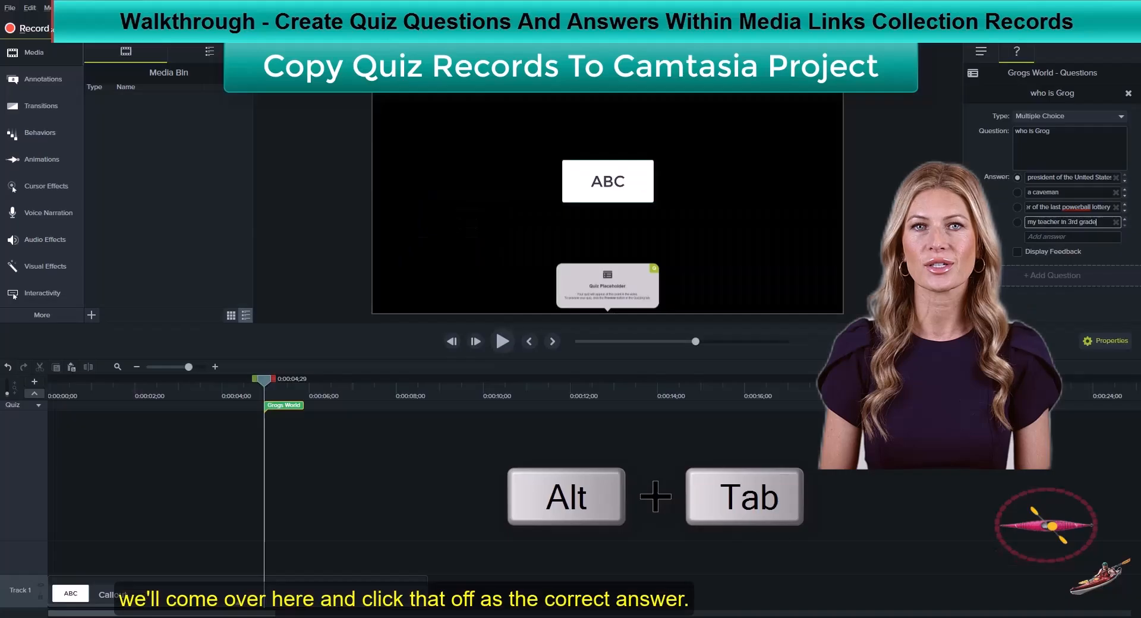
pyautogui.click(1017, 192)
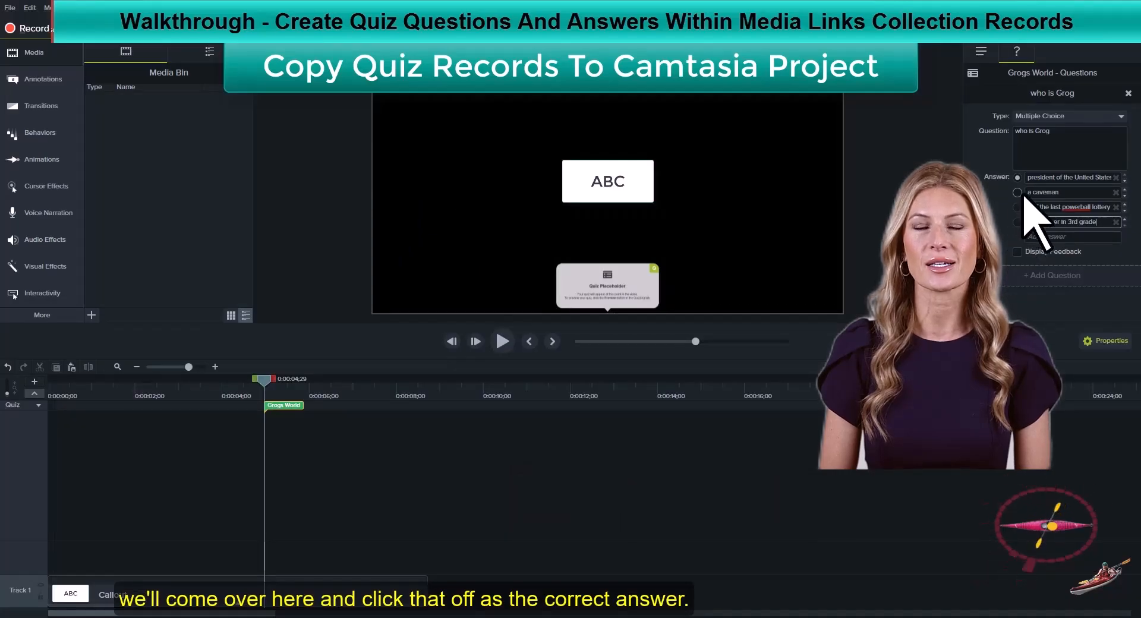
# Correct the misspelled word in the third answer to the suggested spelling "Powerball".
pyautogui.tripleClick(1081, 207)
pyautogui.rightClick(1077, 208)
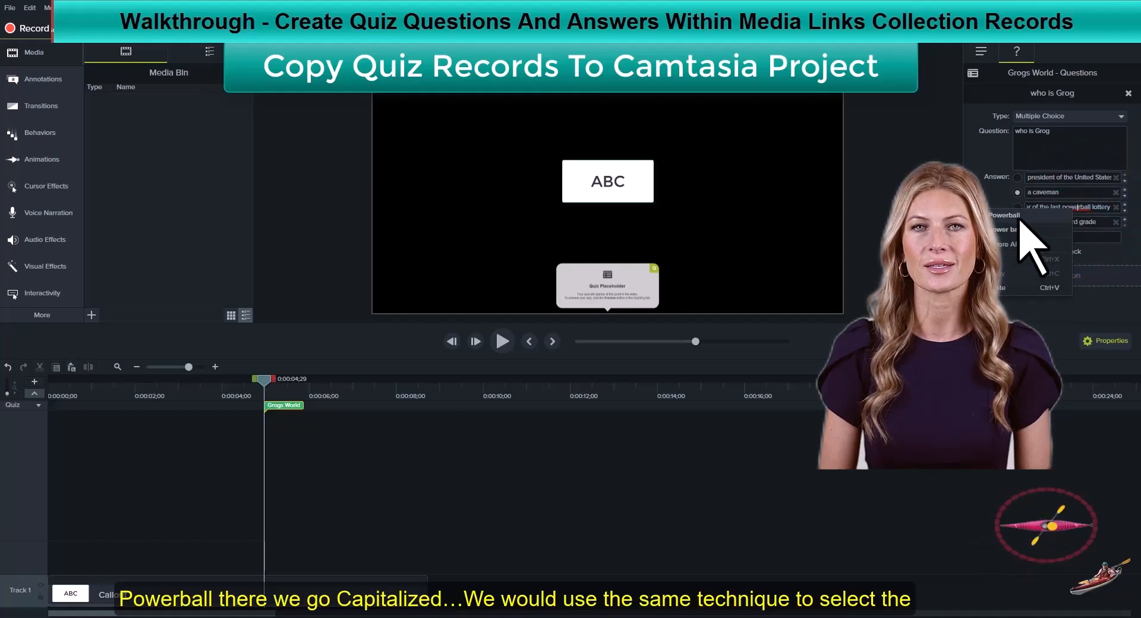
pyautogui.click(1019, 215)
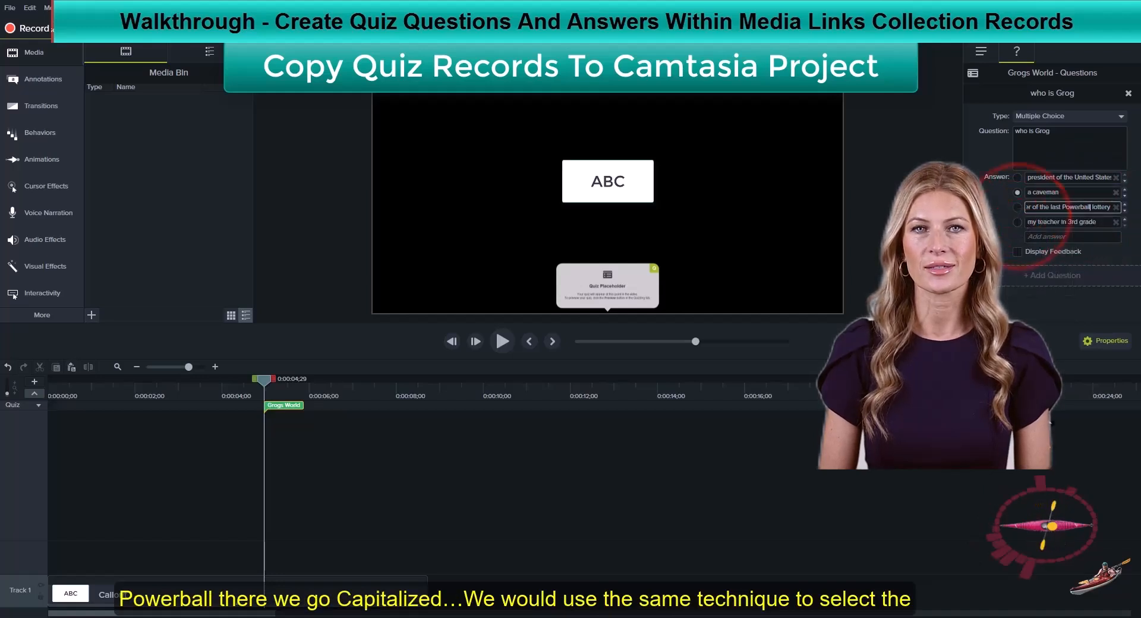
# Switch to the Access database and move to the question record following "who is Grog".
pyautogui.hotkey('alt', 'Tab')
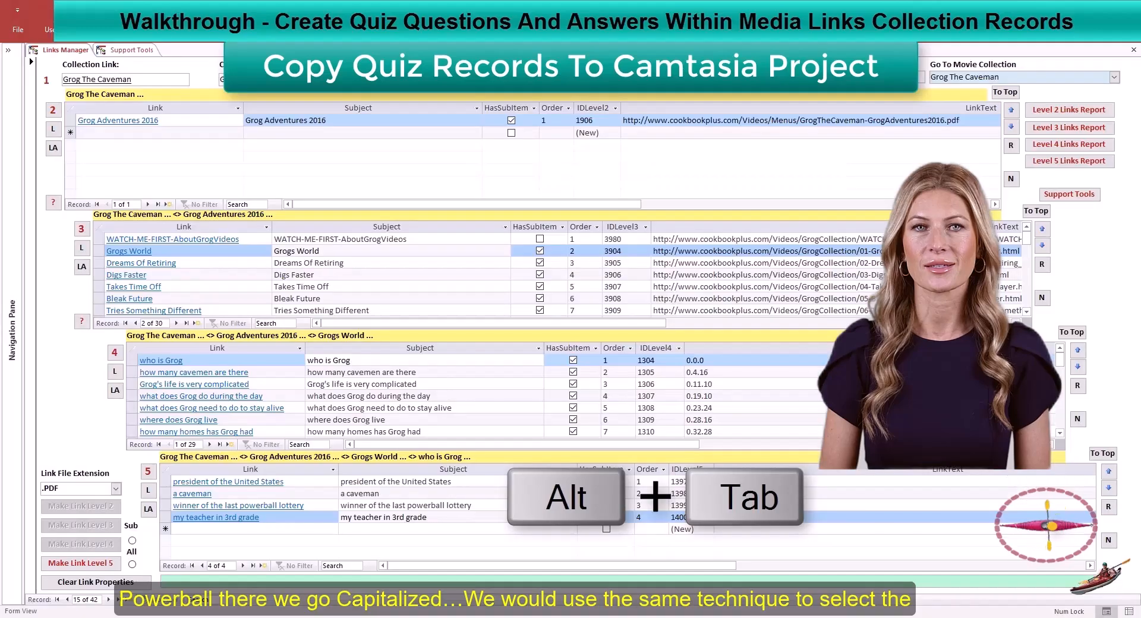
pyautogui.click(478, 444)
pyautogui.press('Down')
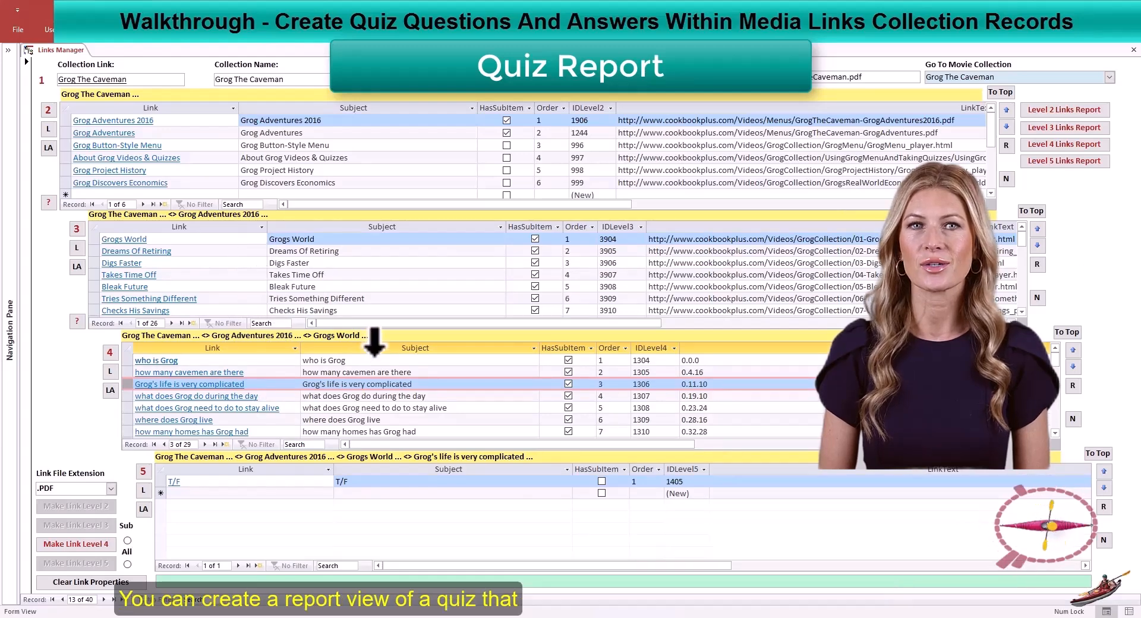
# Open the level 3 quiz report for the Grogs World video and look through its questions and answers.
pyautogui.click(408, 325)
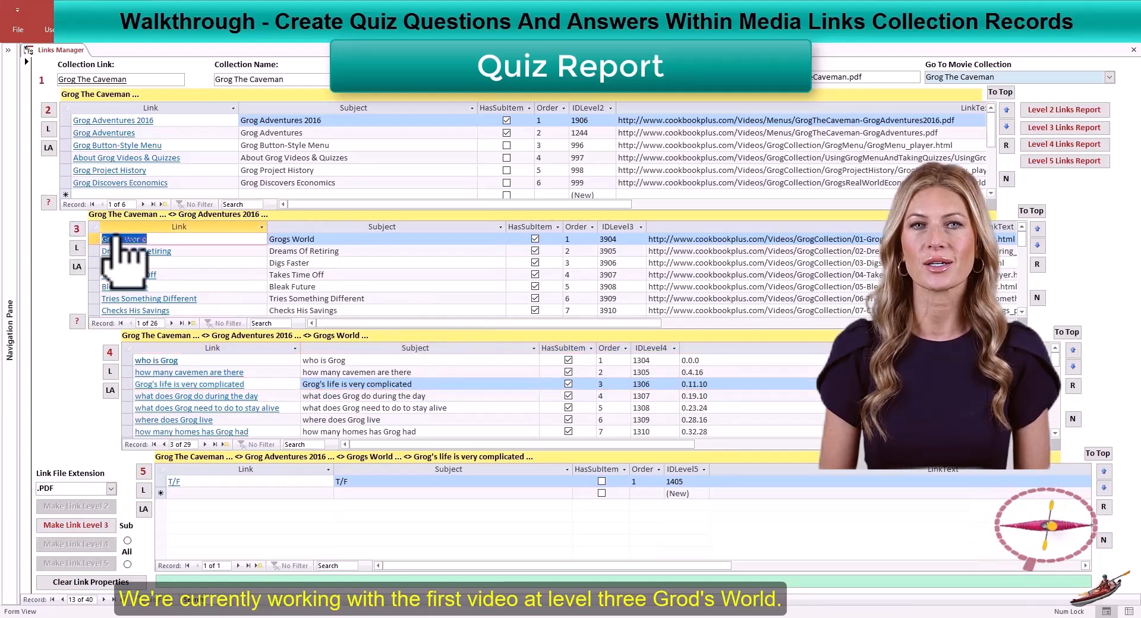
pyautogui.click(461, 447)
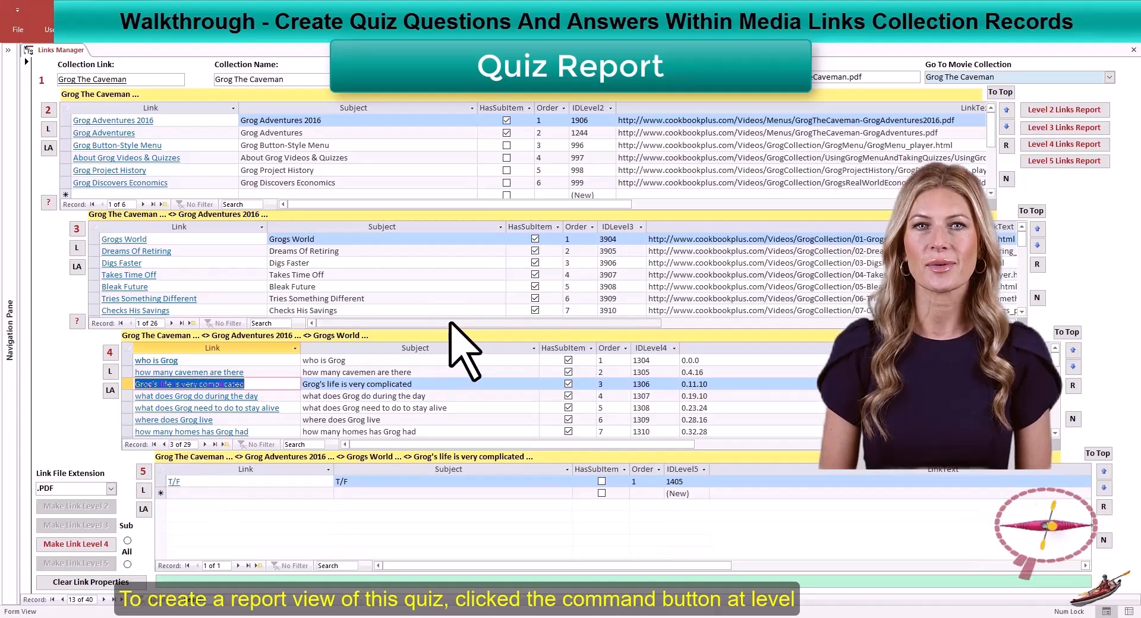
pyautogui.click(76, 321)
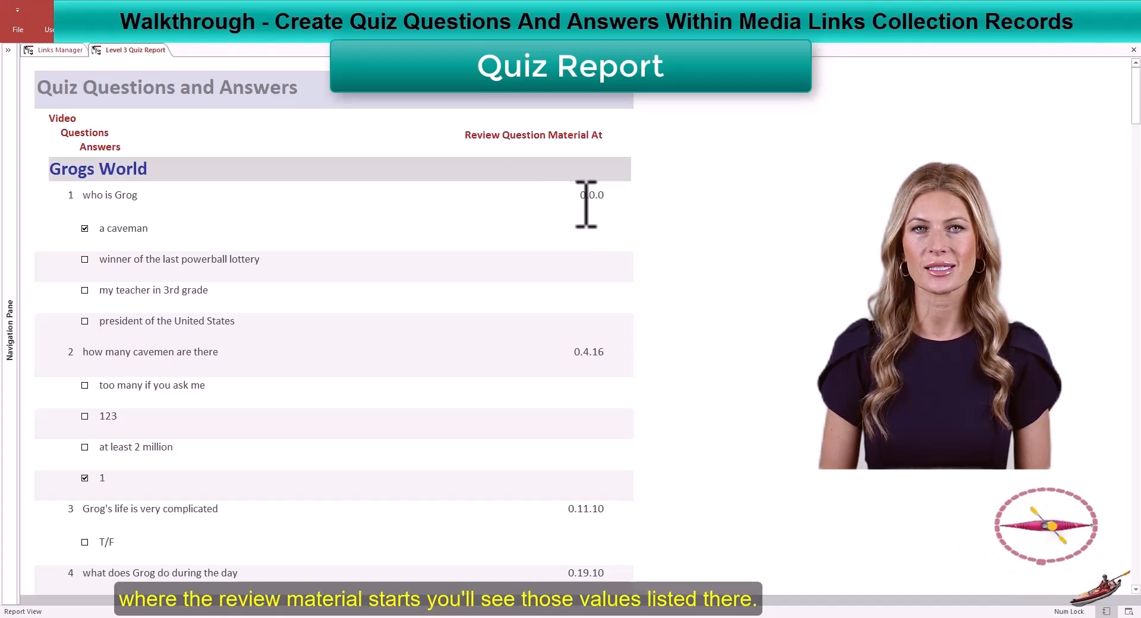
pyautogui.moveTo(1136, 89); pyautogui.dragTo(1137, 66)
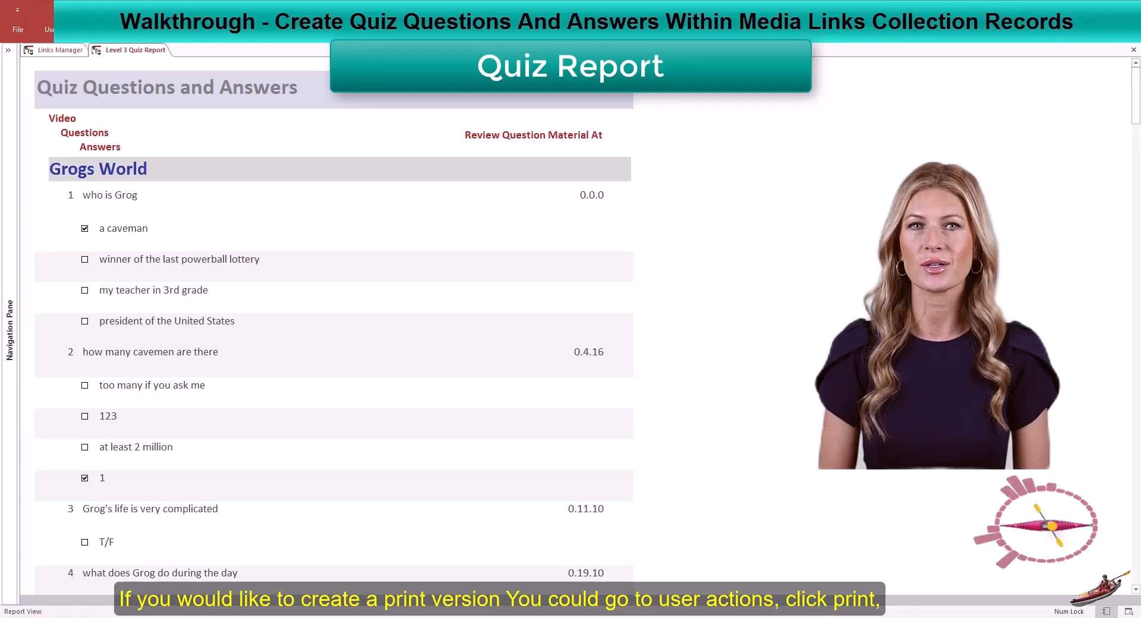
# Export the quiz report as the PDF file Level3QuizReport.pdf with minimum size, opening it after publishing.
pyautogui.click(69, 35)
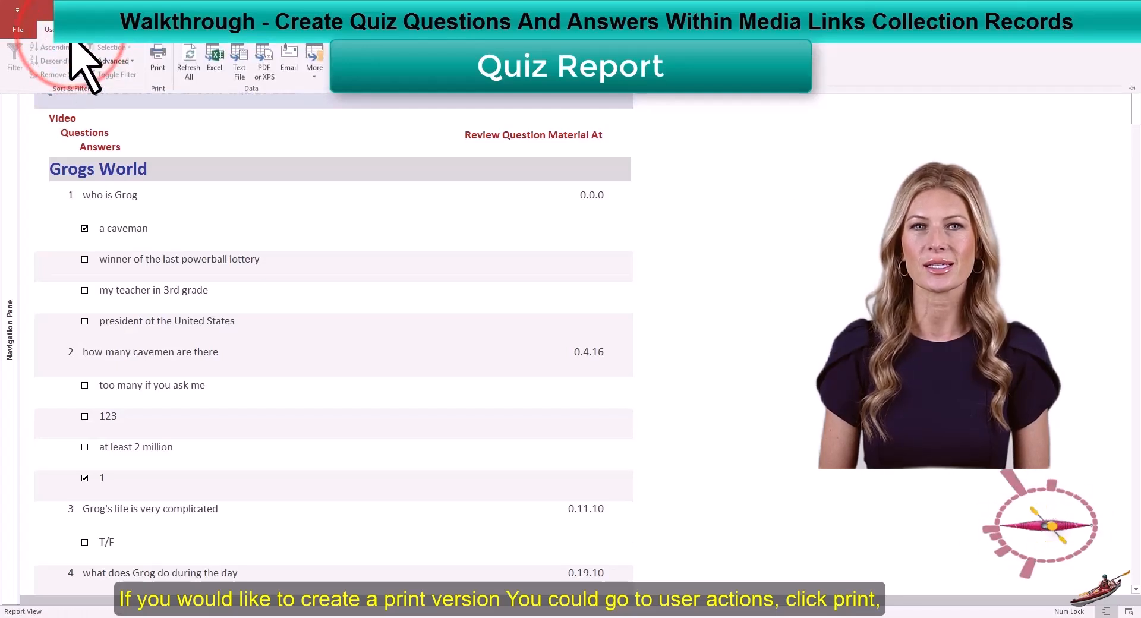
pyautogui.click(265, 61)
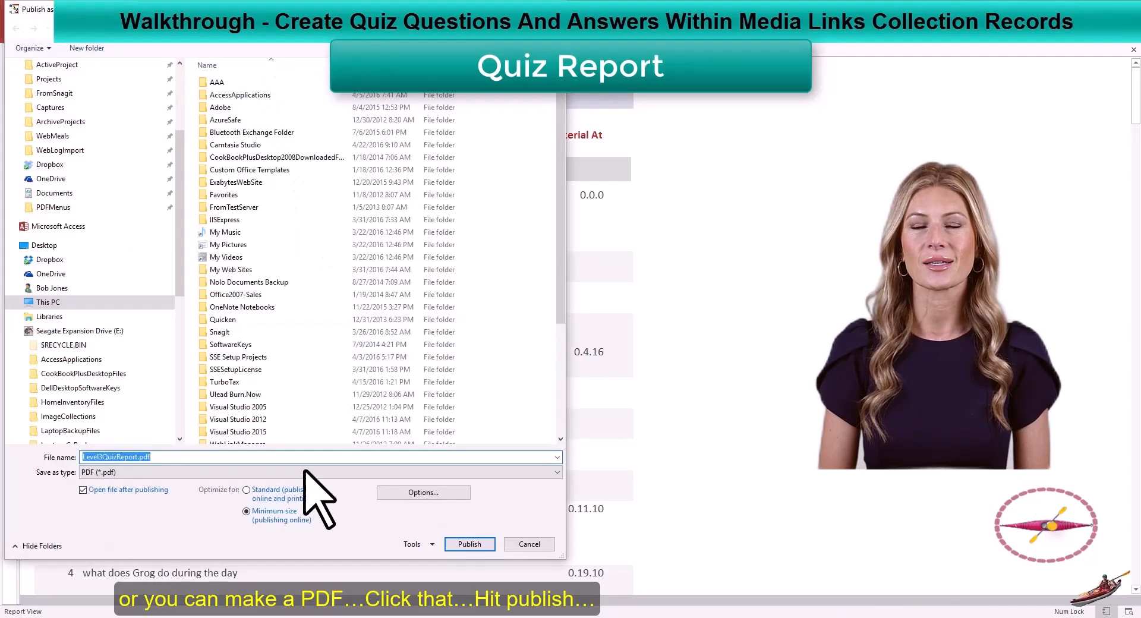
pyautogui.click(472, 544)
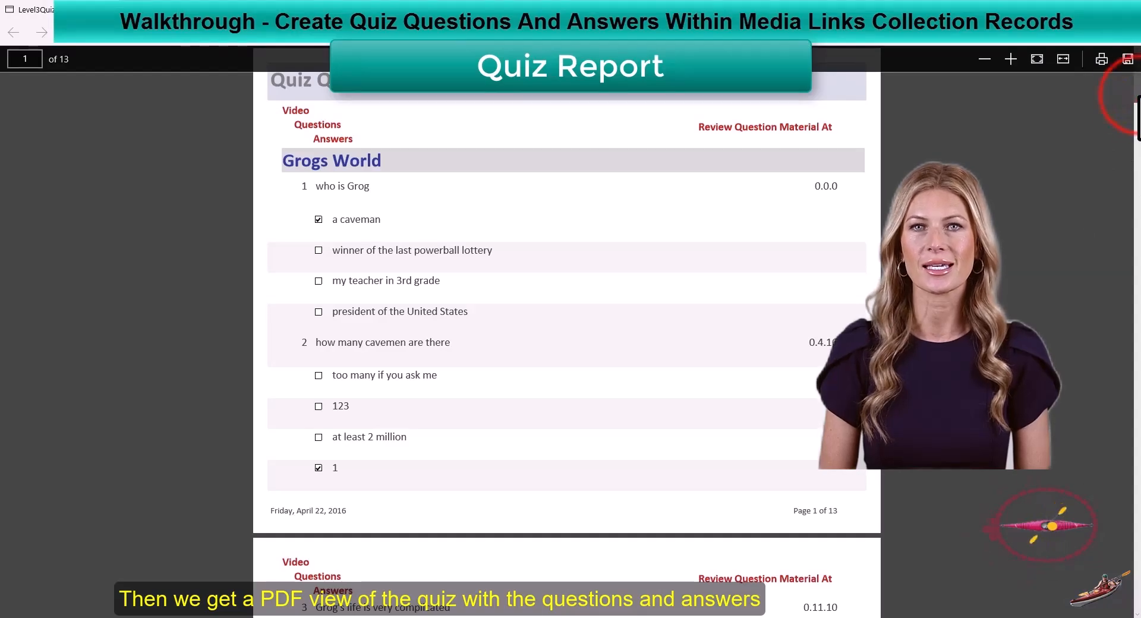
# Search the published quiz PDF for "spring" and go to the next match.
pyautogui.moveTo(1137, 117)
pyautogui.mouseDown()
pyautogui.moveTo(1137, 345)
pyautogui.moveTo(1138, 117)
pyautogui.mouseUp()
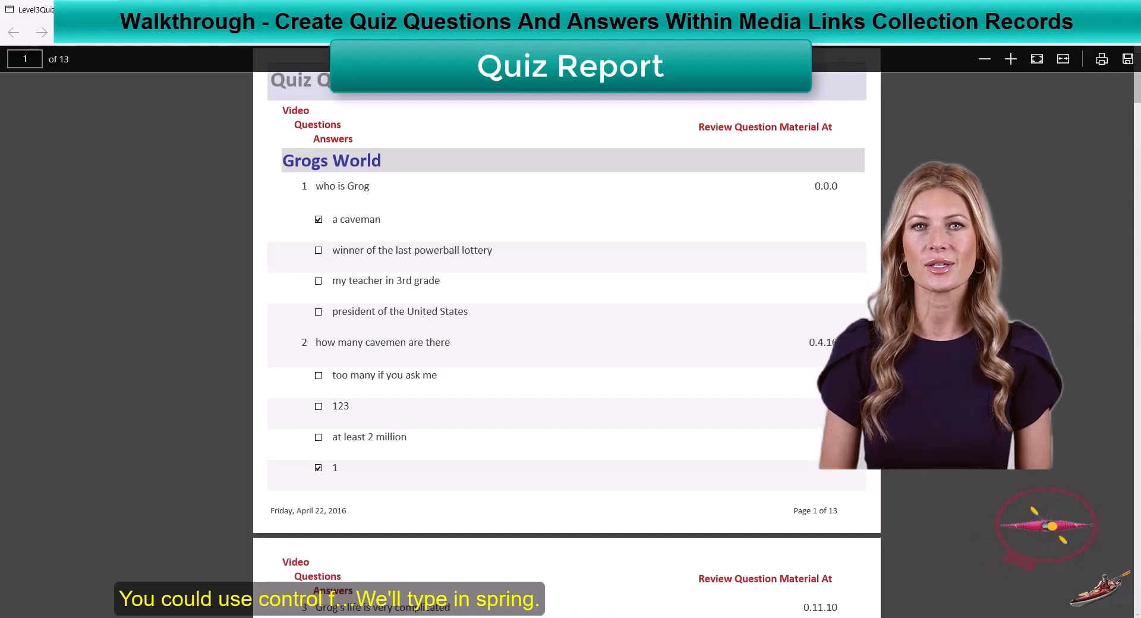
pyautogui.hotkey('ctrl', 'f')
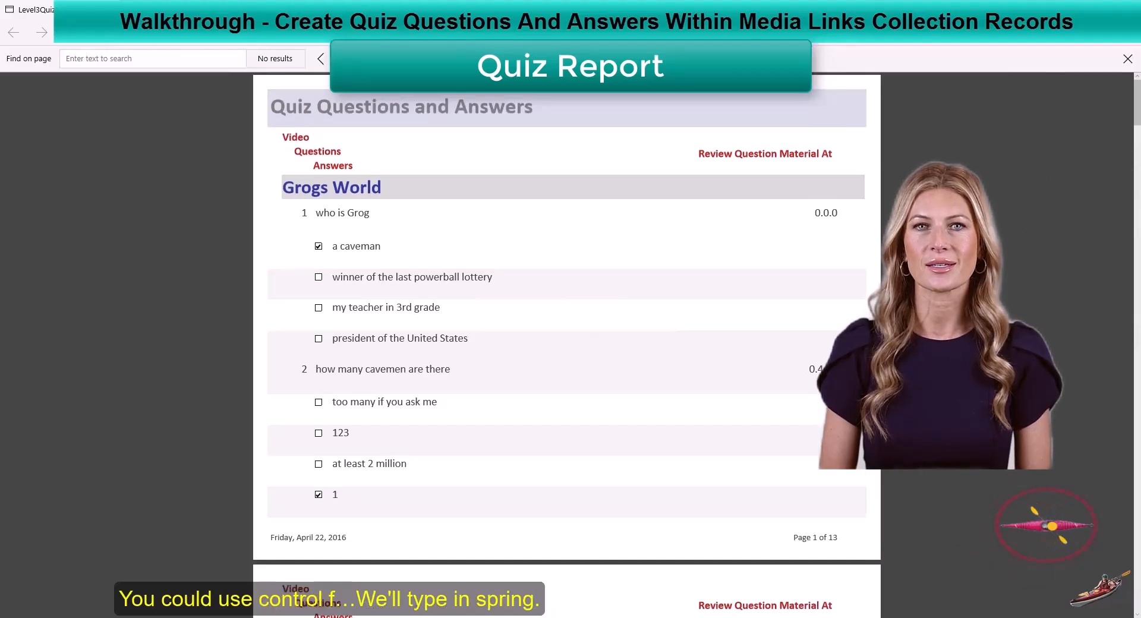
pyautogui.click(153, 58)
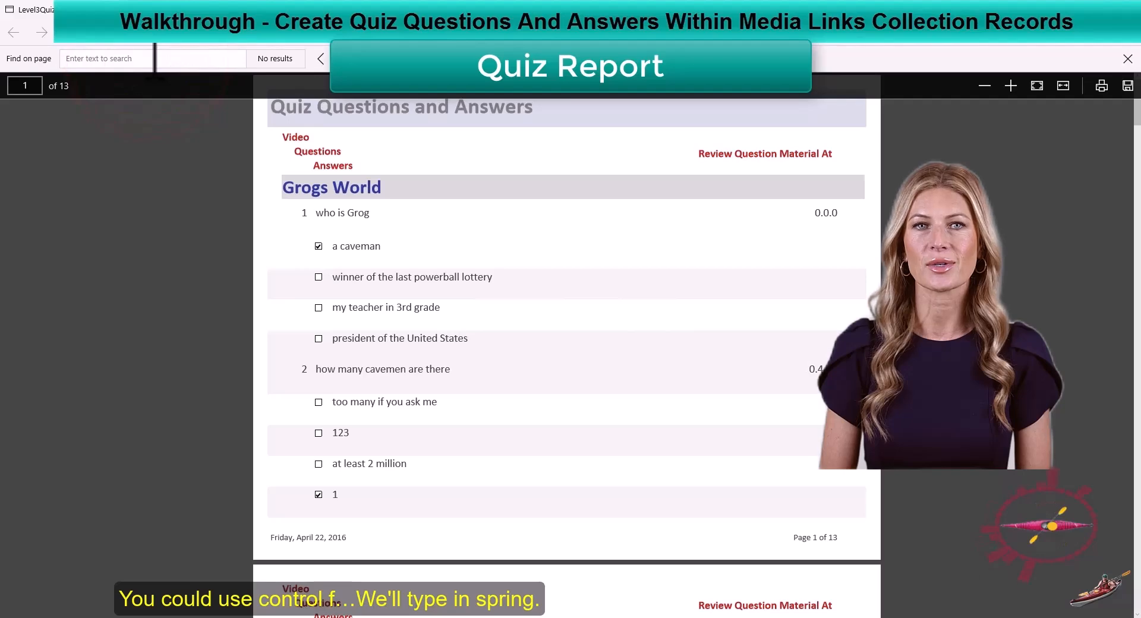
pyautogui.write('spring')
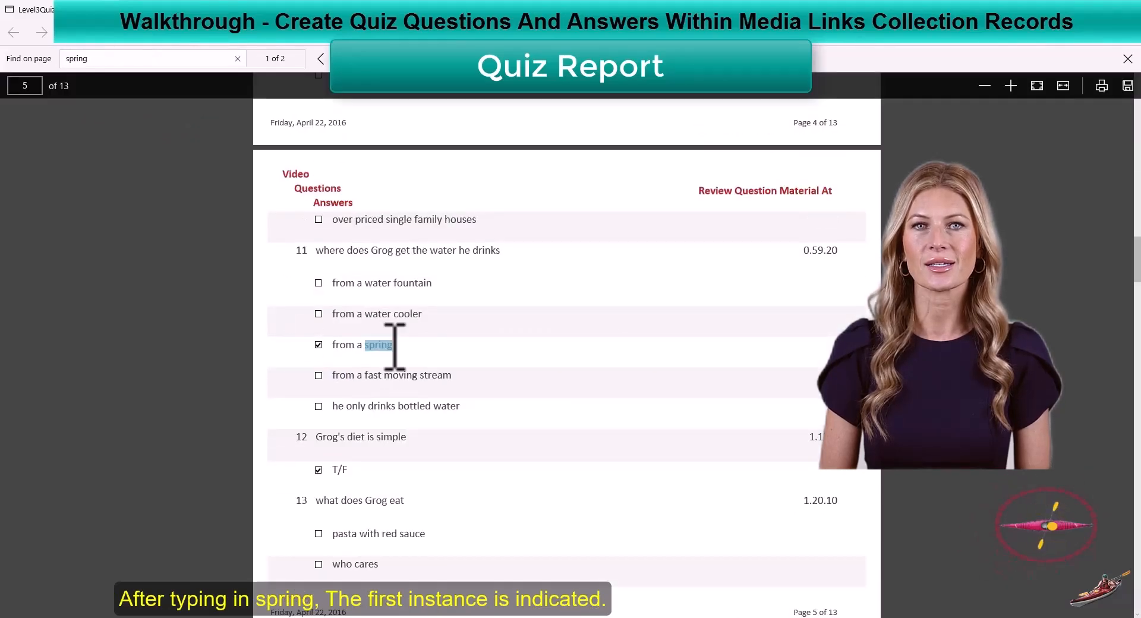
pyautogui.click(337, 58)
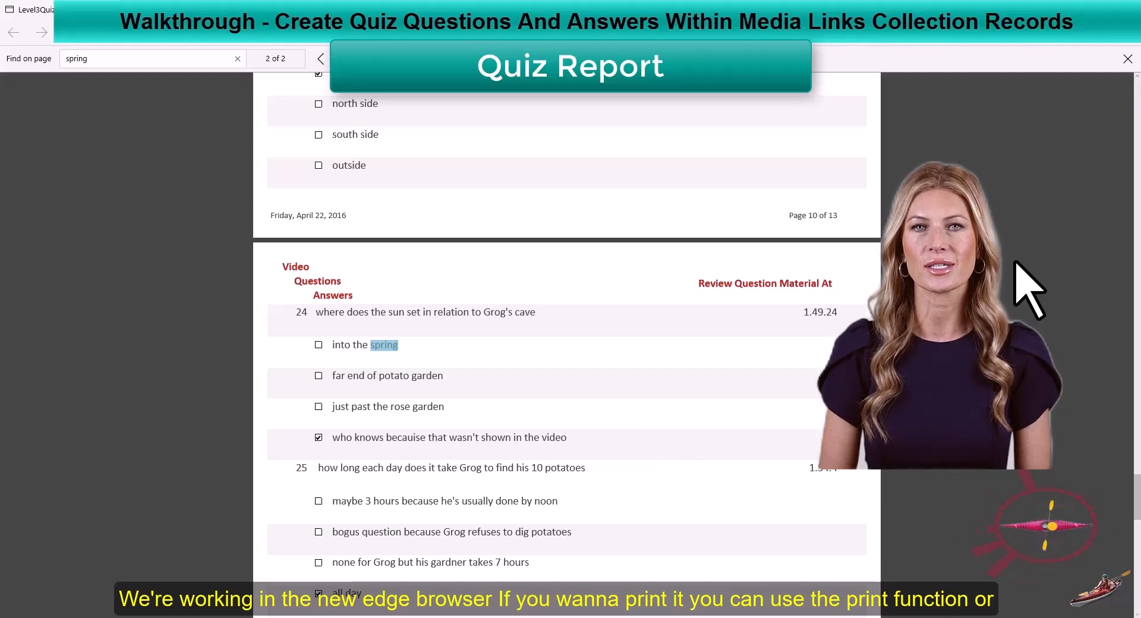
pyautogui.moveTo(1048, 50)
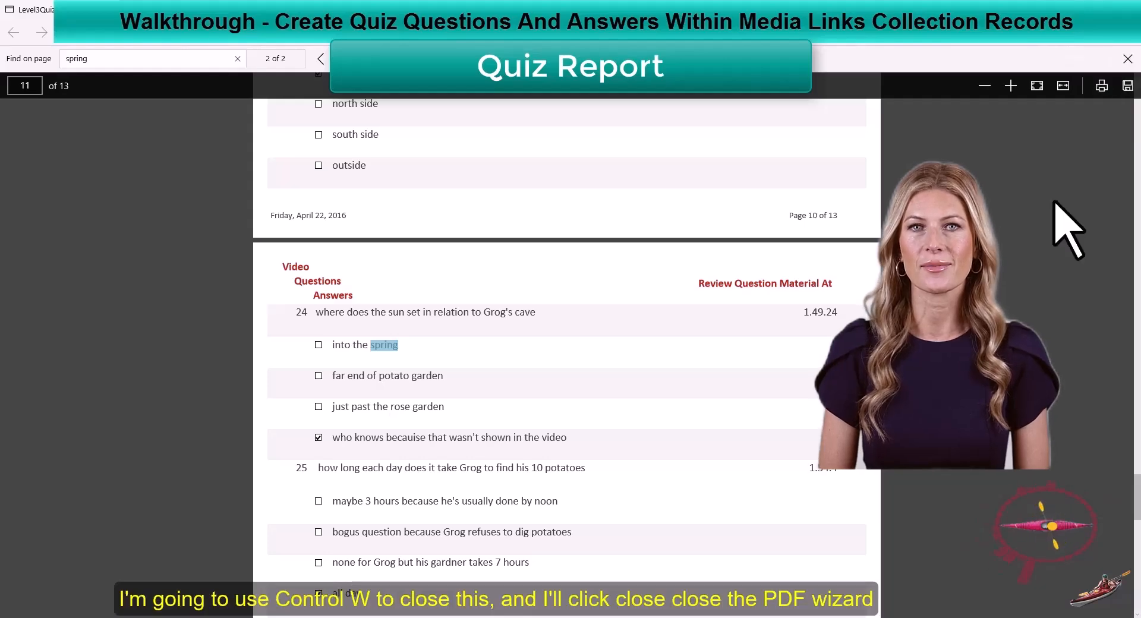
# Close the published PDF, finish the export without saving the export steps, and close the level 3 quiz report.
pyautogui.hotkey('ctrl', 'w')
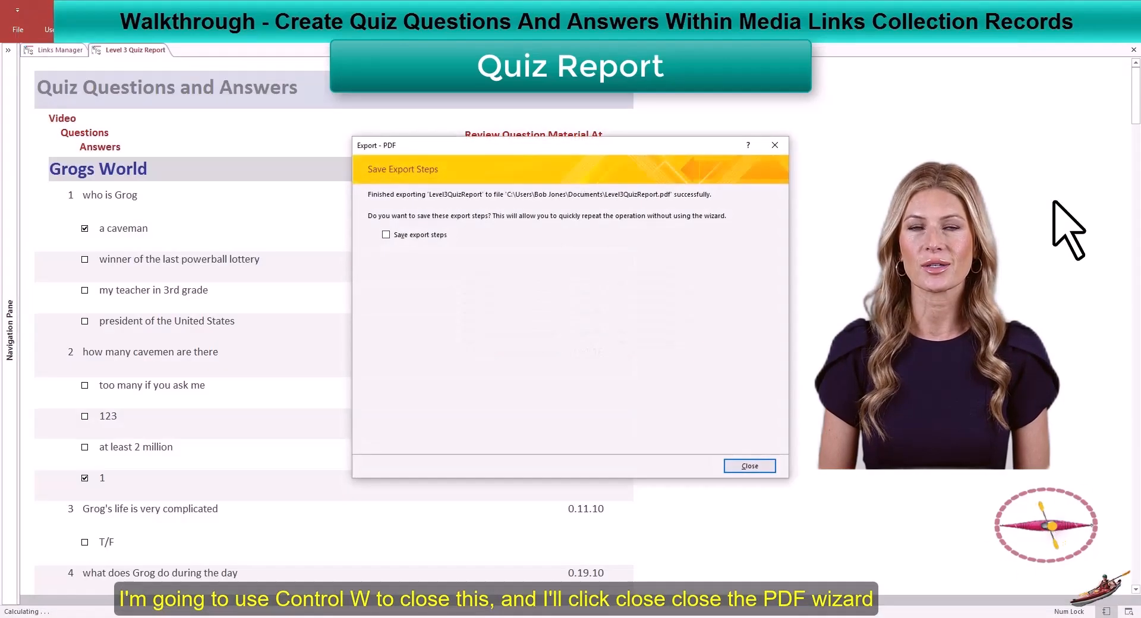
pyautogui.click(748, 465)
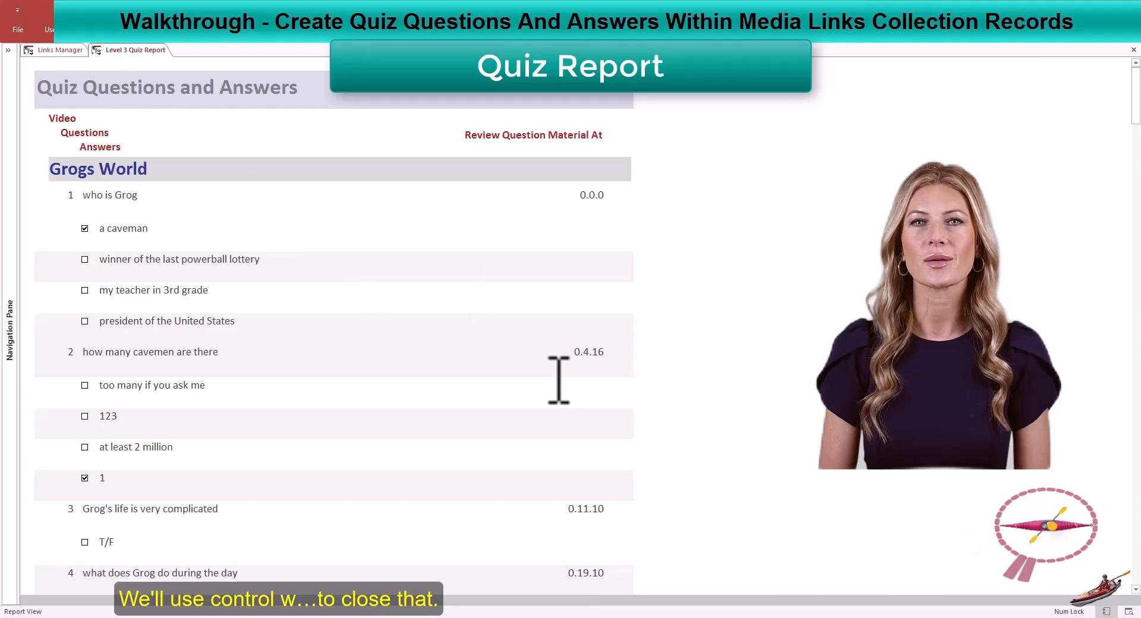
pyautogui.hotkey('ctrl', 'w')
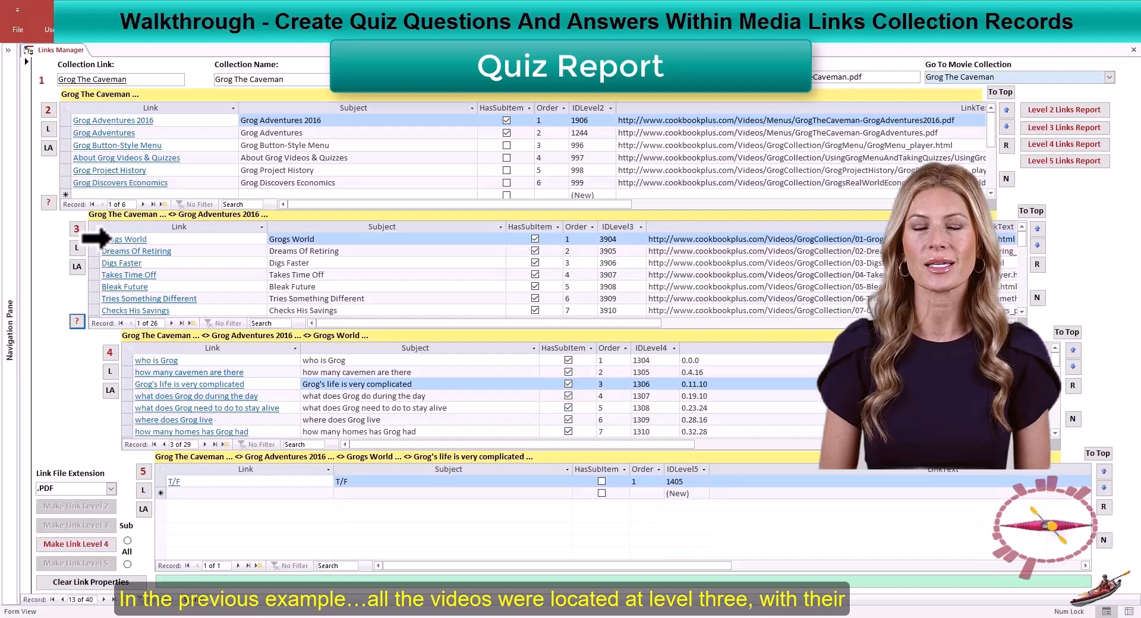
# Select the Grogs World video record at level 3 and its question "who is Grog" at level 4.
pyautogui.click(111, 238)
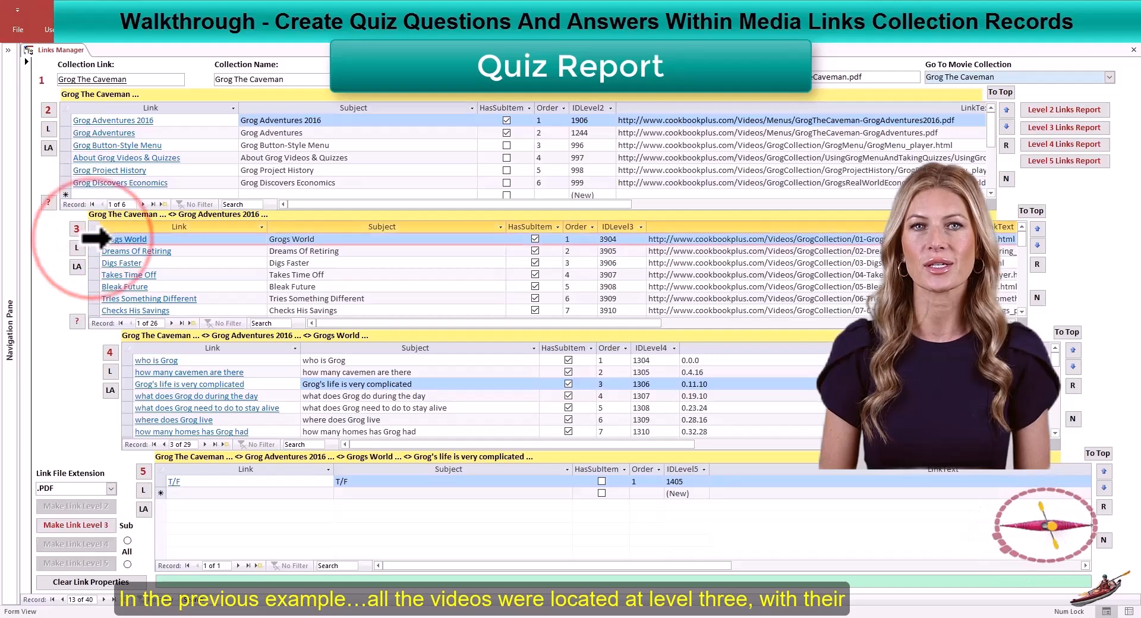
pyautogui.click(143, 361)
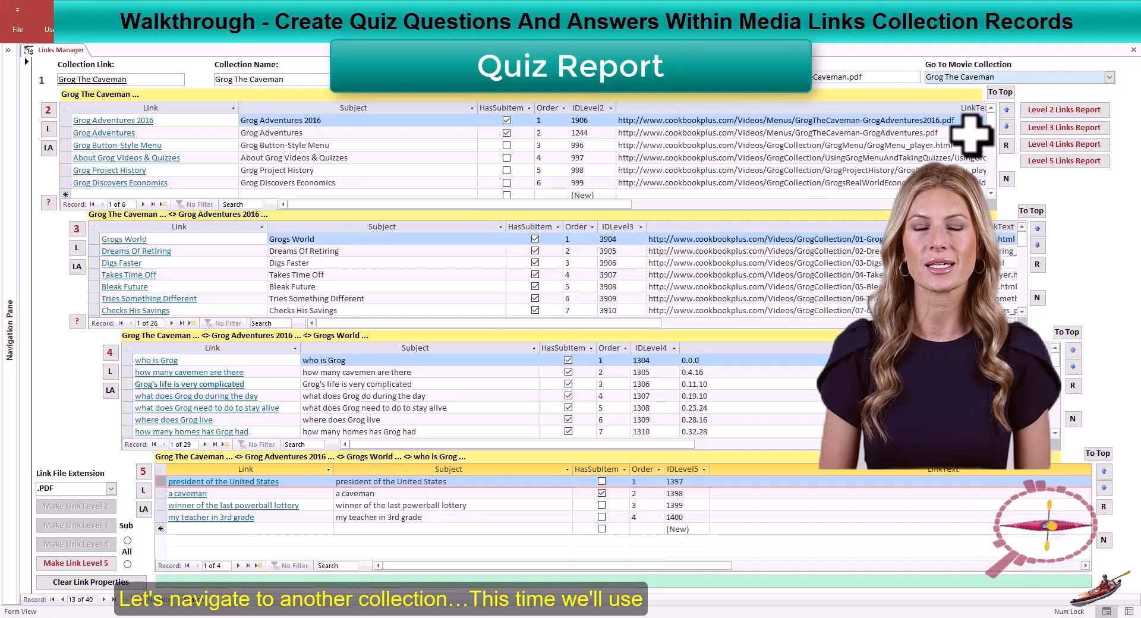
# Go to the Home Inventory 2016 collection and select the Getting Started video, its question "do you like the software" and the answer "yes".
pyautogui.click(1109, 77)
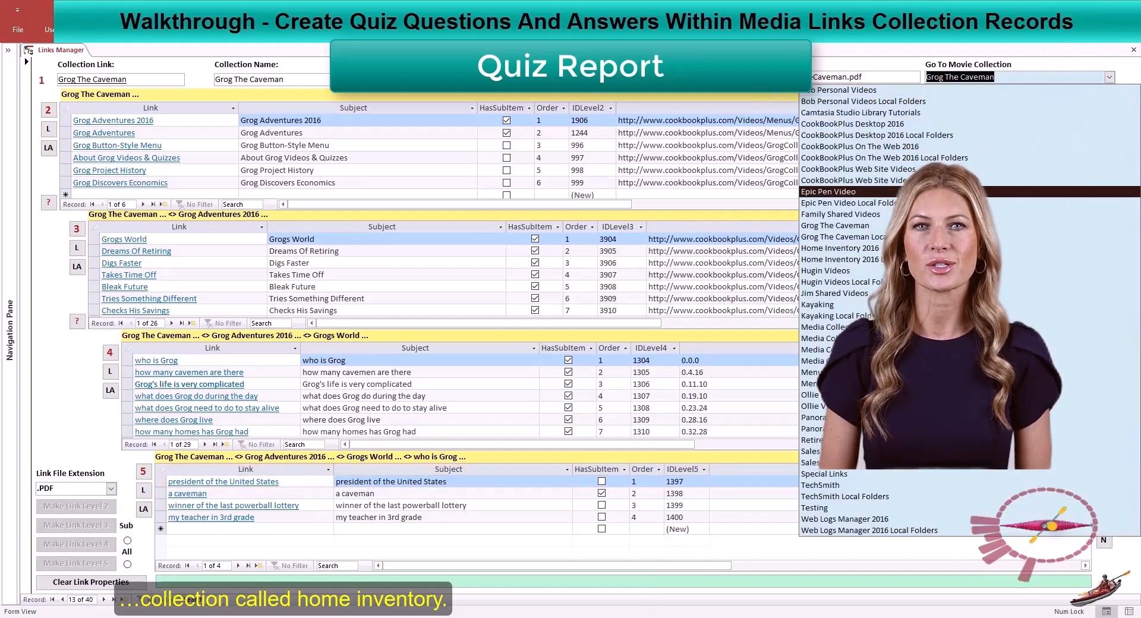
pyautogui.click(839, 247)
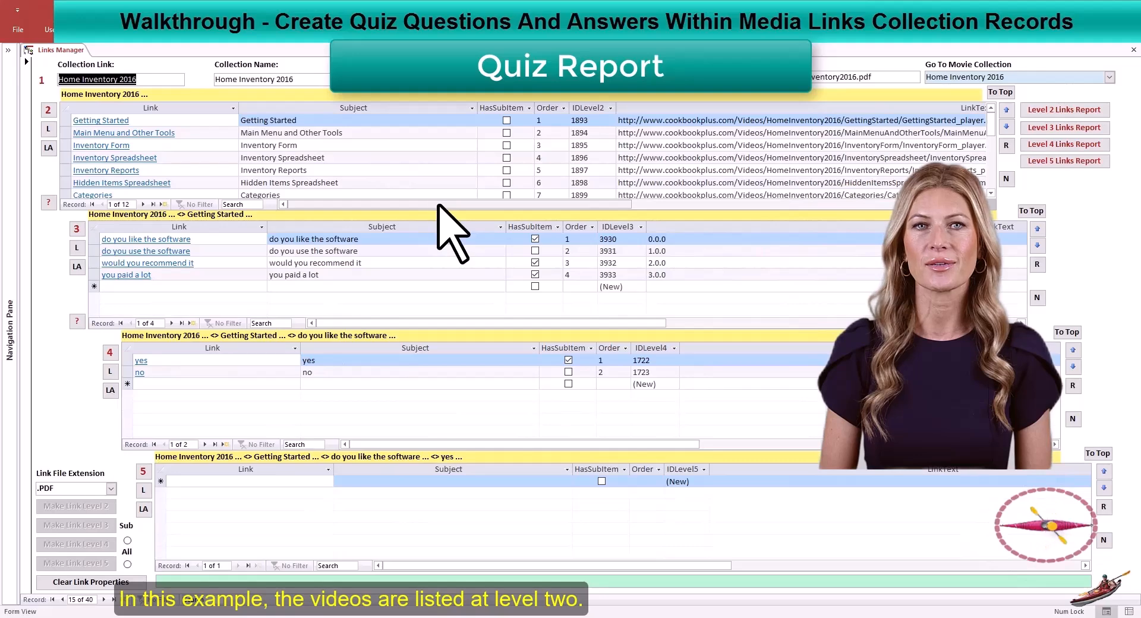
pyautogui.click(66, 120)
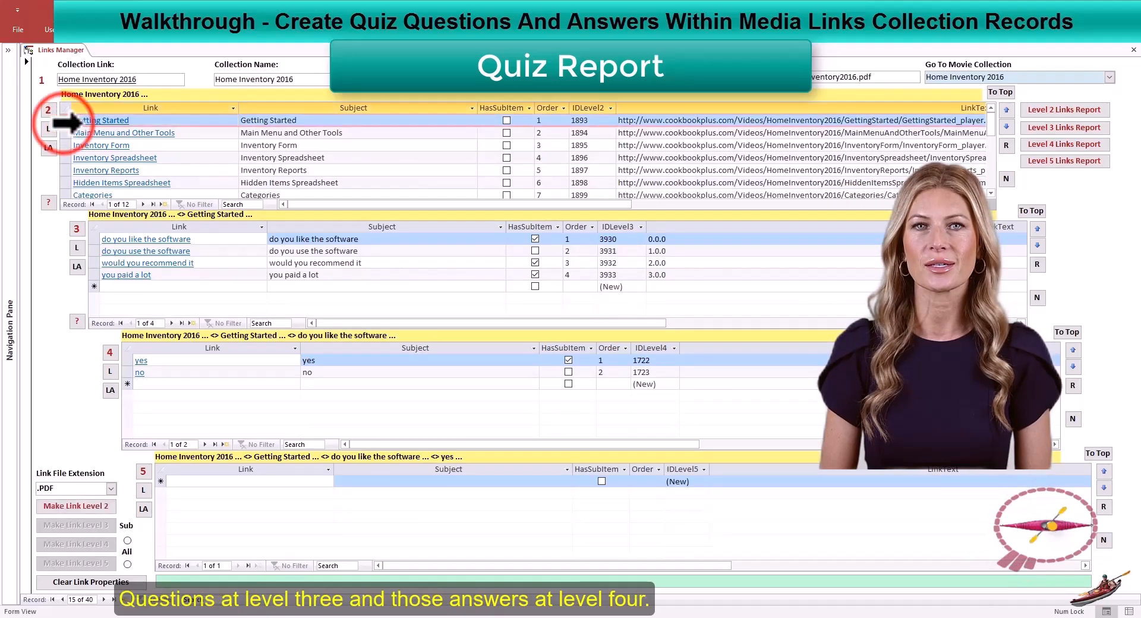
pyautogui.click(94, 239)
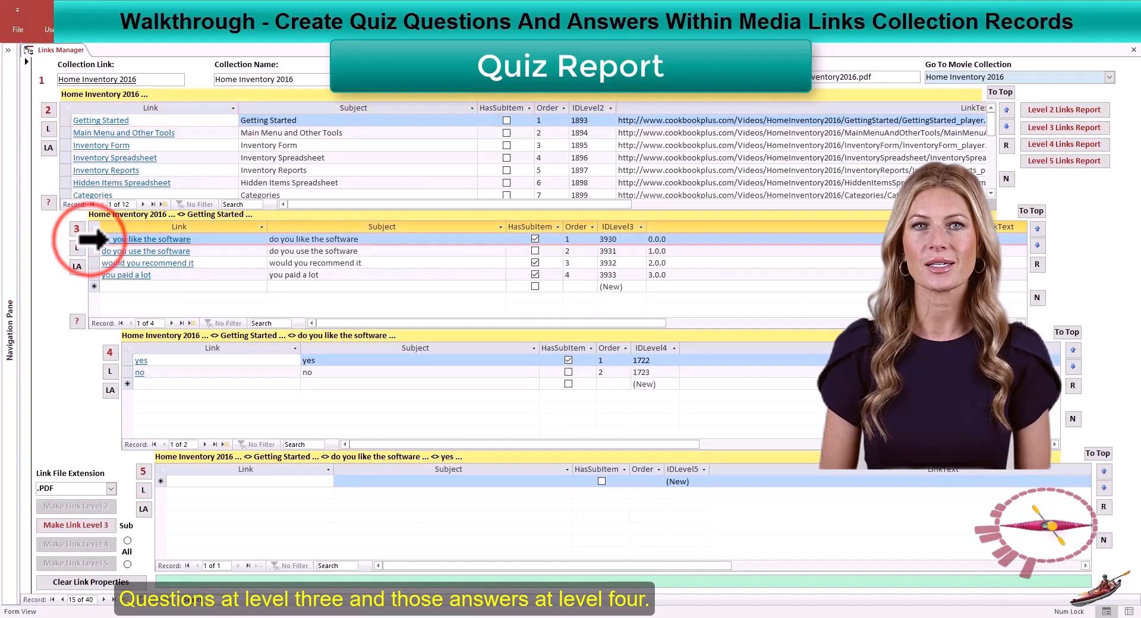
pyautogui.click(128, 360)
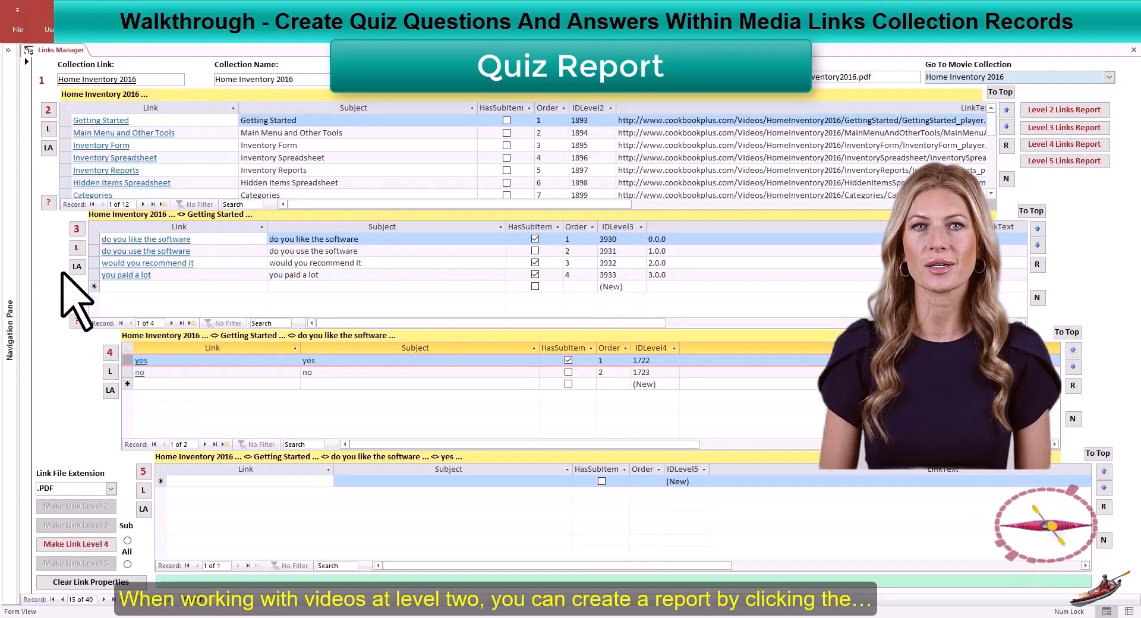
# View the level 2 quiz report for the Getting Started video and close it.
pyautogui.click(49, 203)
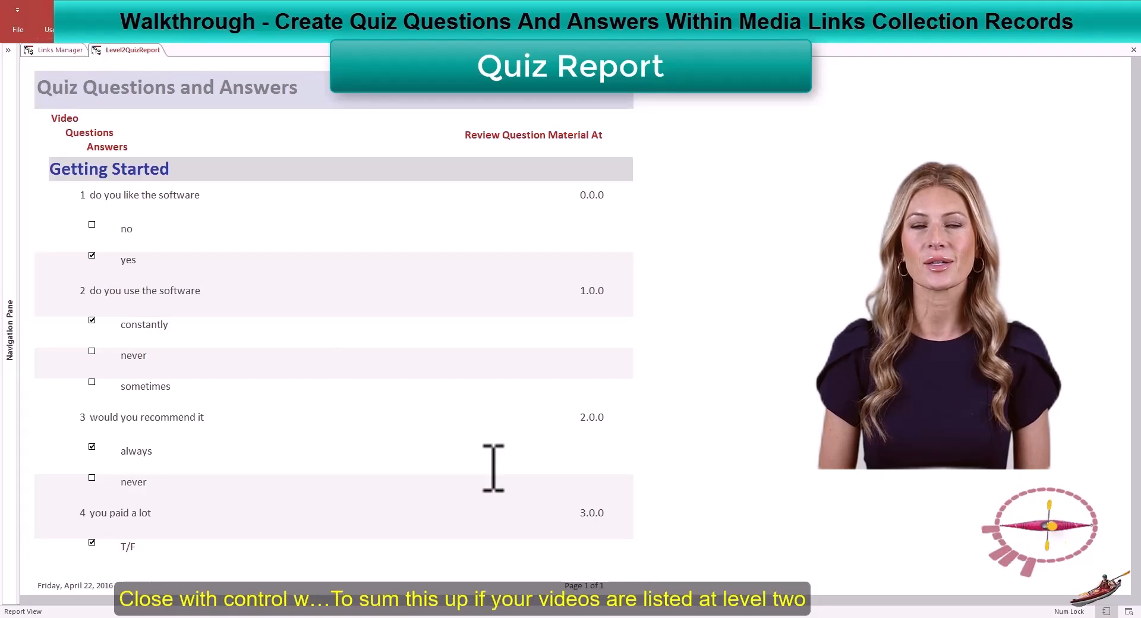
pyautogui.hotkey('ctrl', 'w')
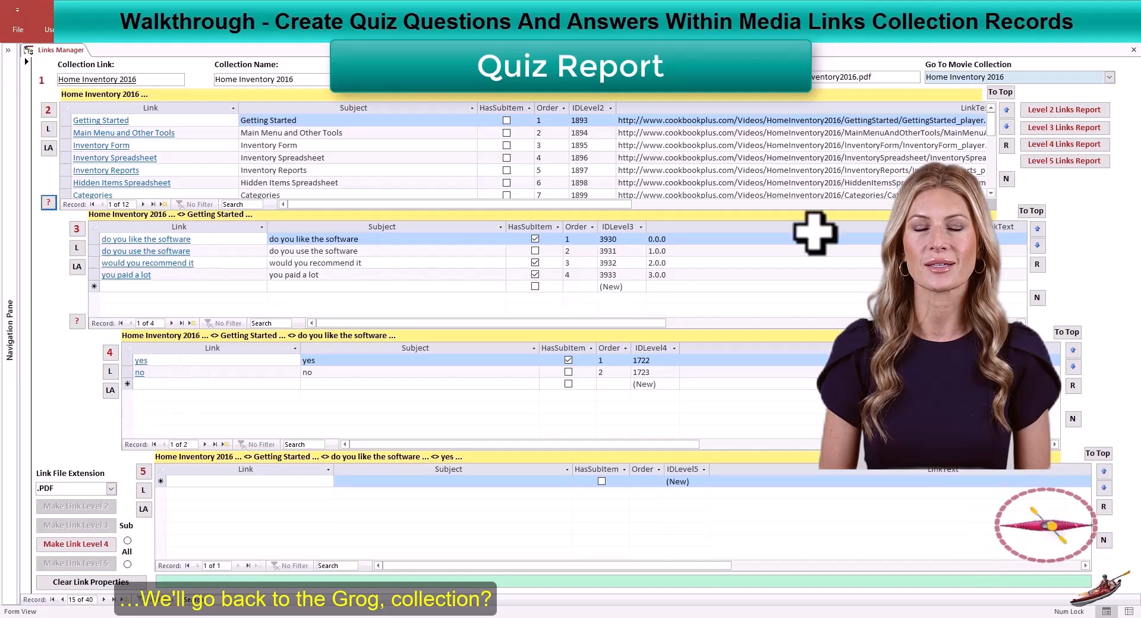
# Return to the Grog The Caveman collection and open the level 3 quiz report for the Grogs World video.
pyautogui.click(1109, 77)
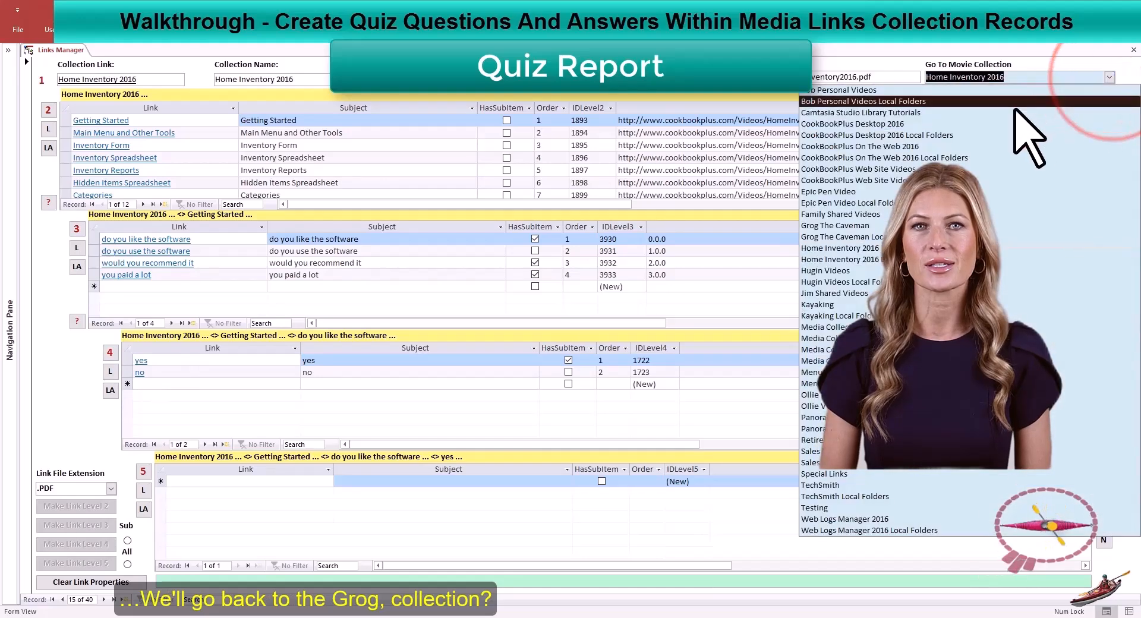
pyautogui.click(860, 225)
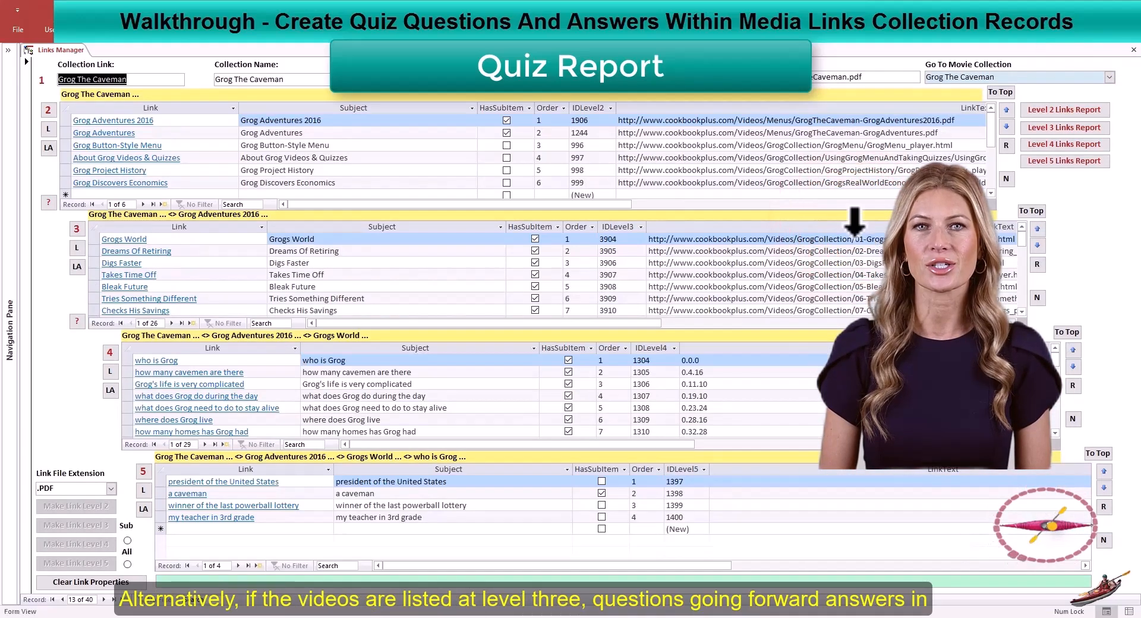
pyautogui.click(535, 324)
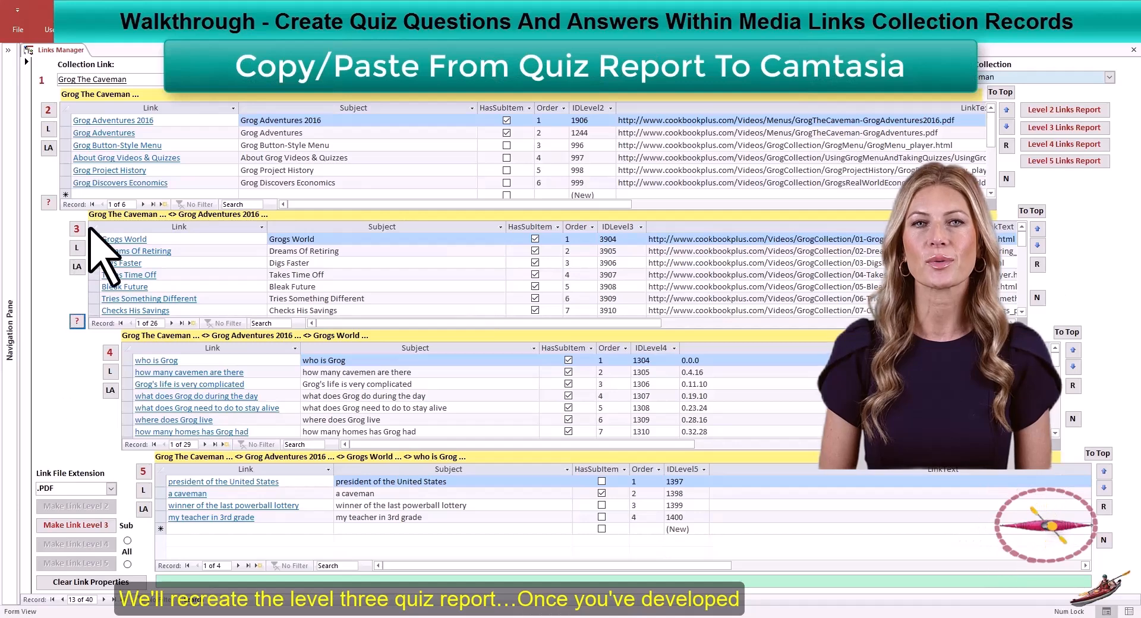
pyautogui.click(76, 321)
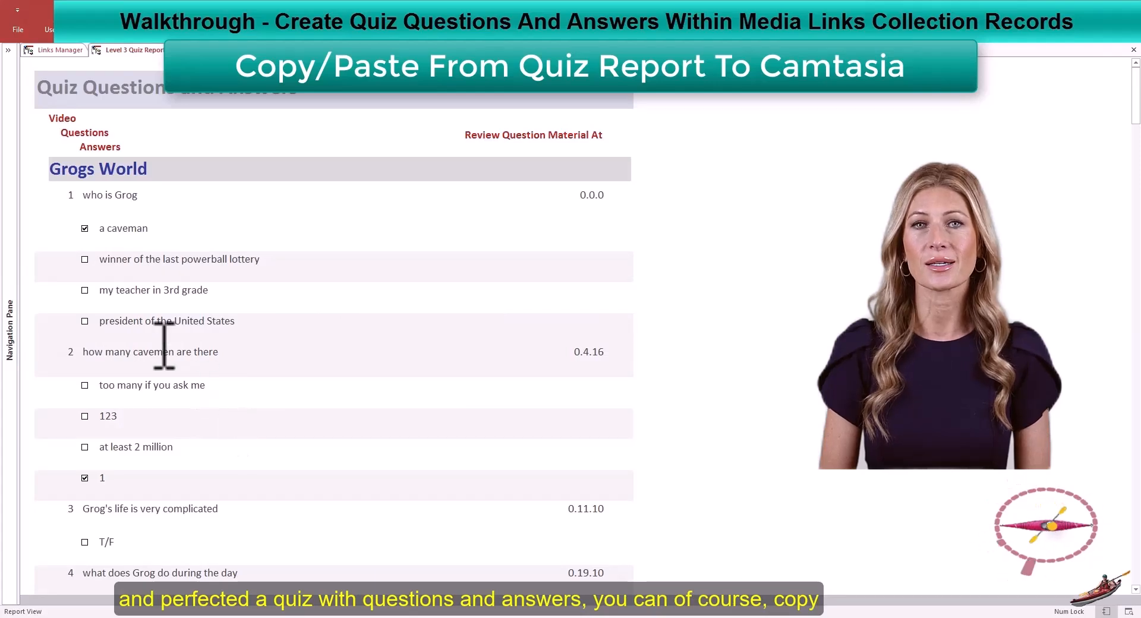
# Select the text of question 1, "who is Grog", in the quiz report.
pyautogui.moveTo(84, 195); pyautogui.dragTo(138, 195)
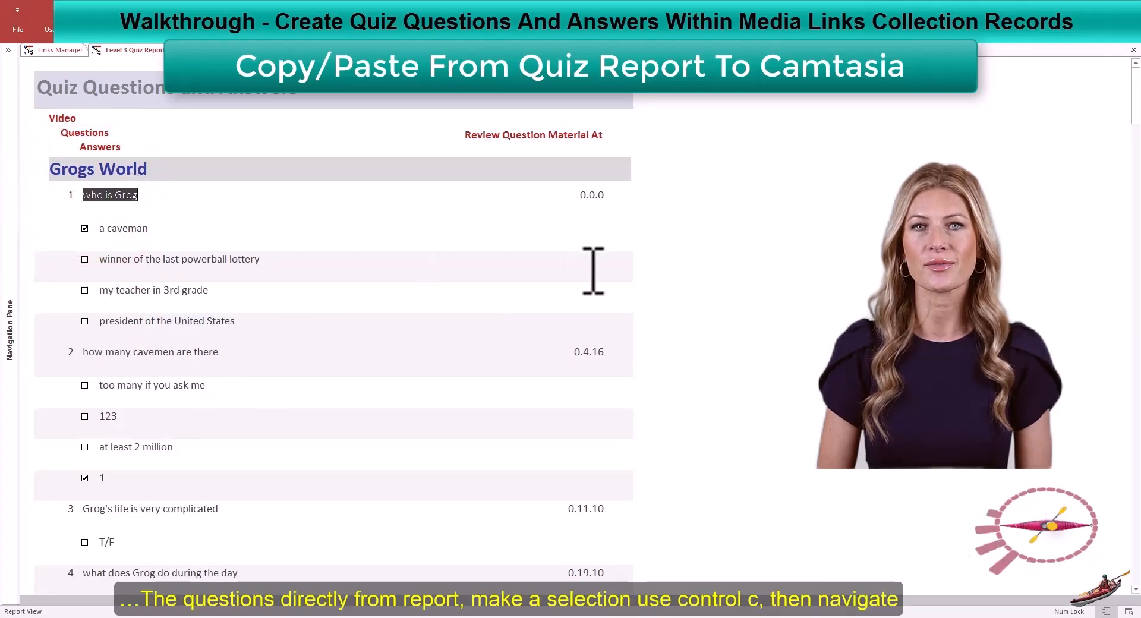